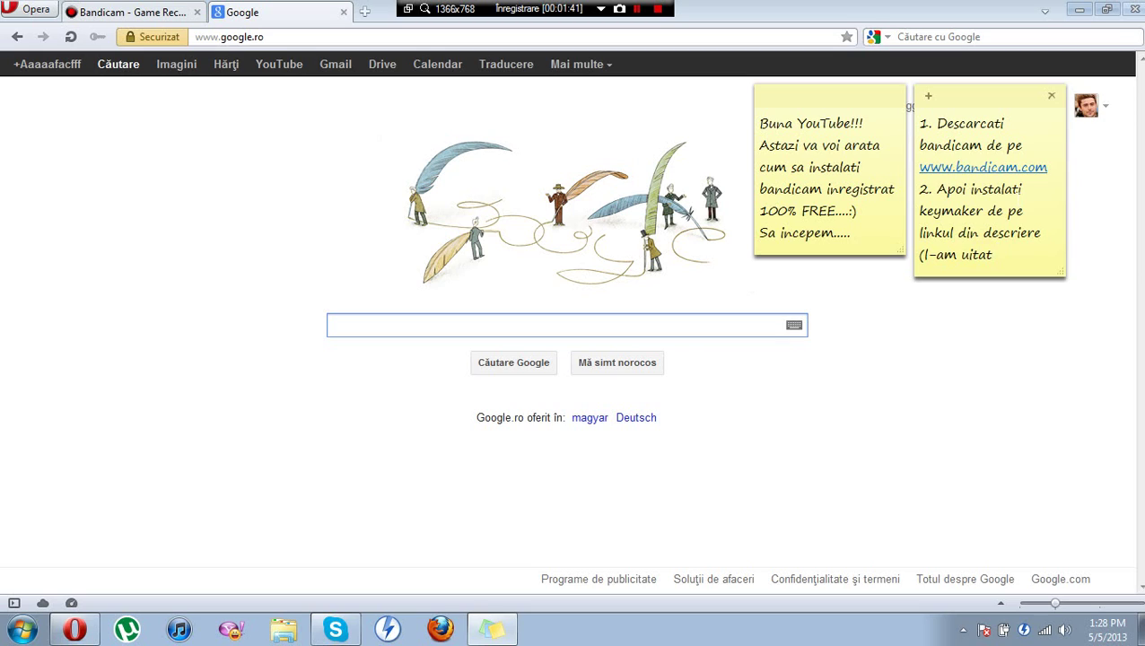
Close the parenthesis ending item 2 of the instruction note and add the line "3. Intrati in bandicam...."
{"action": "type", "text": ":)"}
{"action": "key", "text": "Return"}
{"action": "type", "text": "e"}
{"action": "type", "text": "3."}
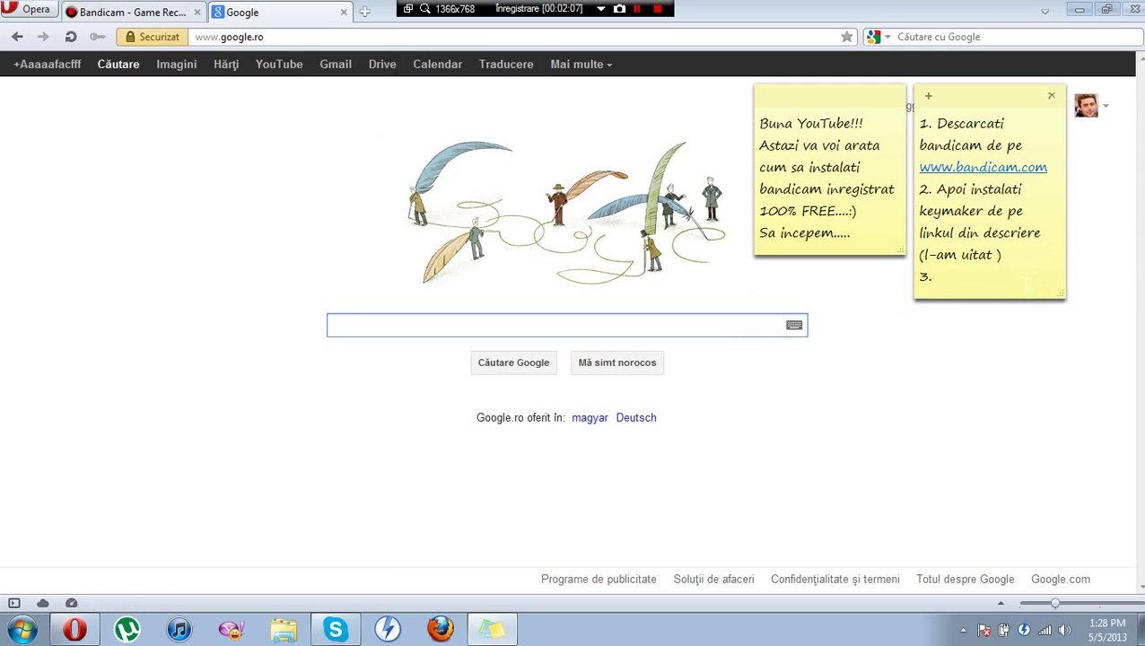
{"action": "type", "text": "I"}
{"action": "key", "text": "BackSpace"}
{"action": "type", "text": "Intrati in"}
{"action": "type", "text": "bandicam"}
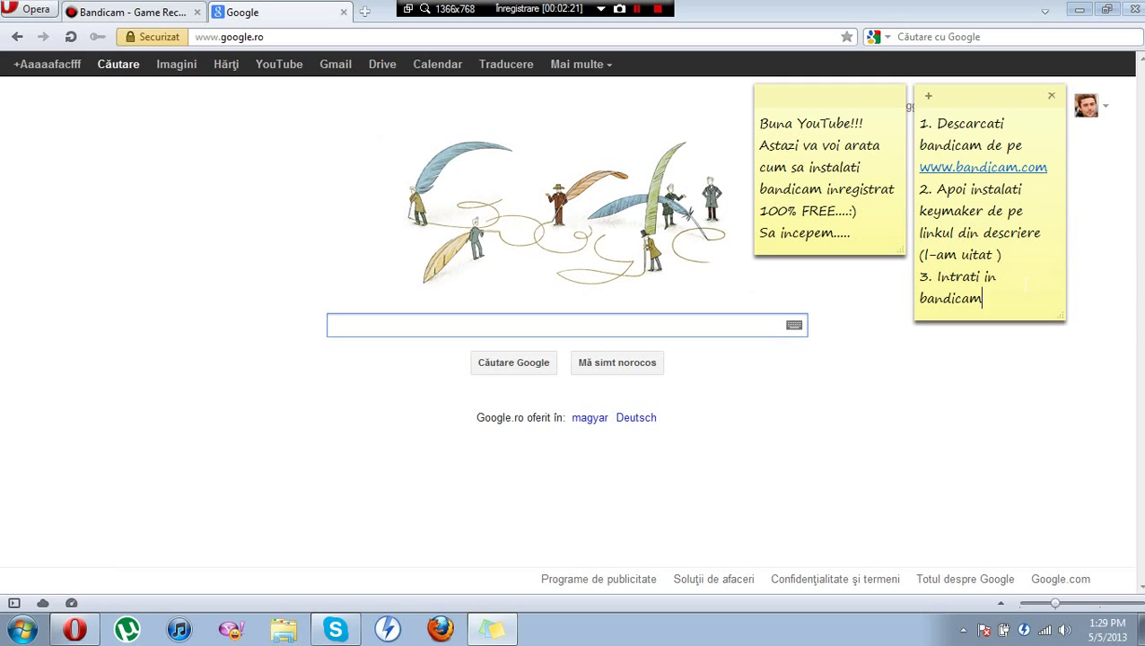
{"action": "type", "text": "...."}
Minimize the browser and open the Bandicam main window on the desktop, rearranging it and the greeting note
{"action": "left_click", "coordinate": [1079, 9]}
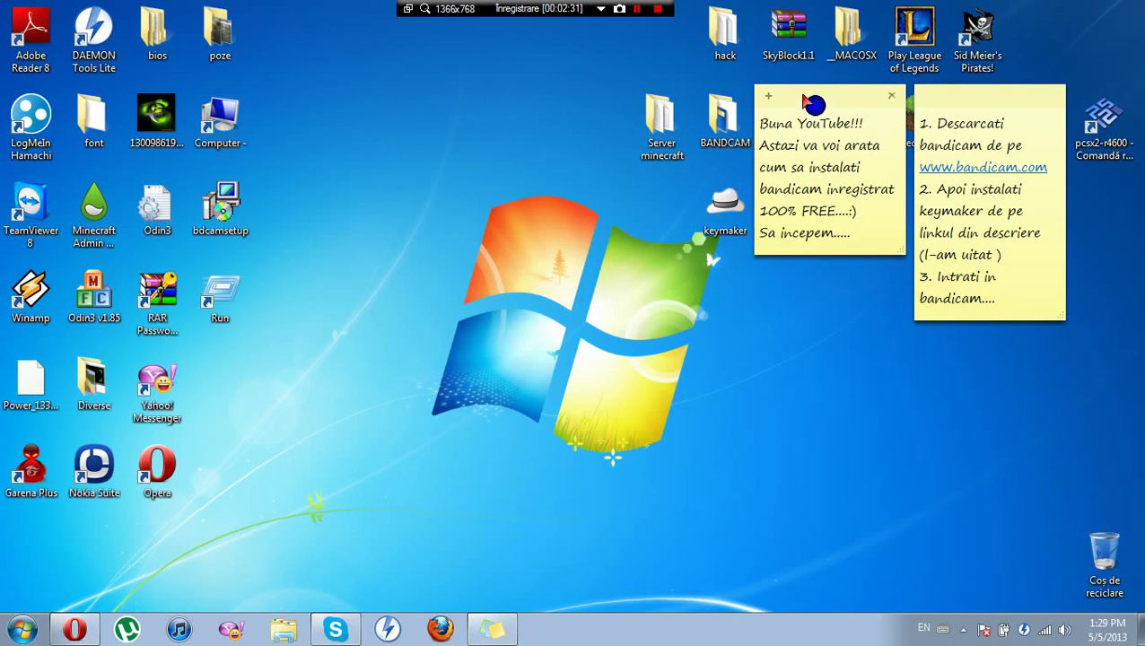
{"action": "left_click_drag", "start_coordinate": [779, 103], "coordinate": [571, 170]}
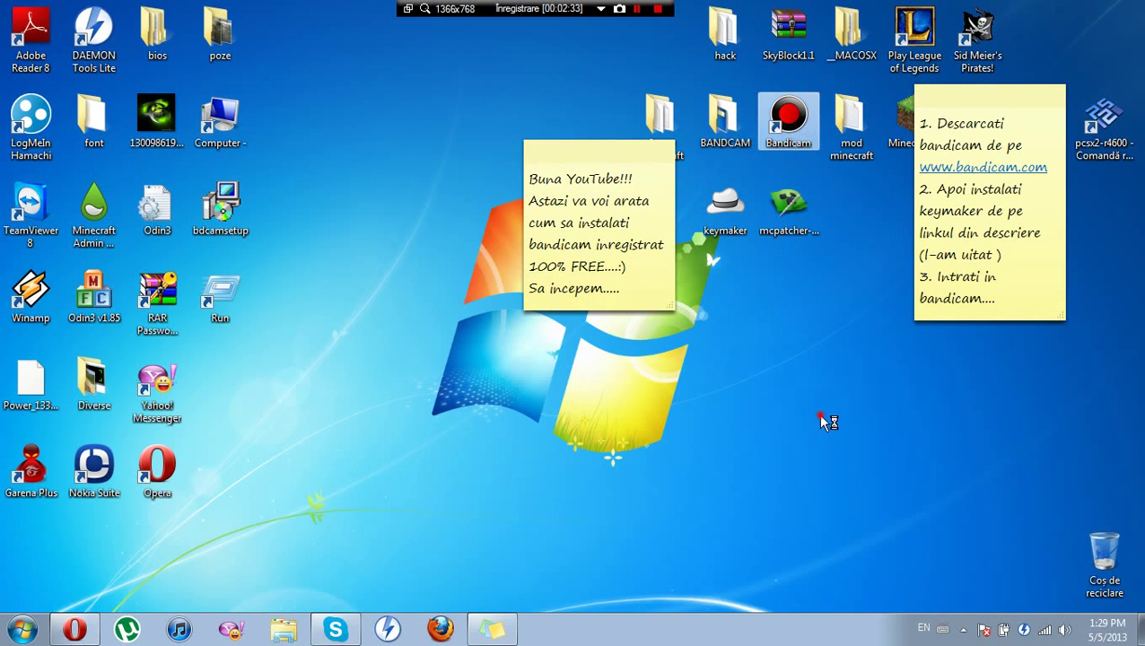
{"action": "left_click", "coordinate": [642, 10]}
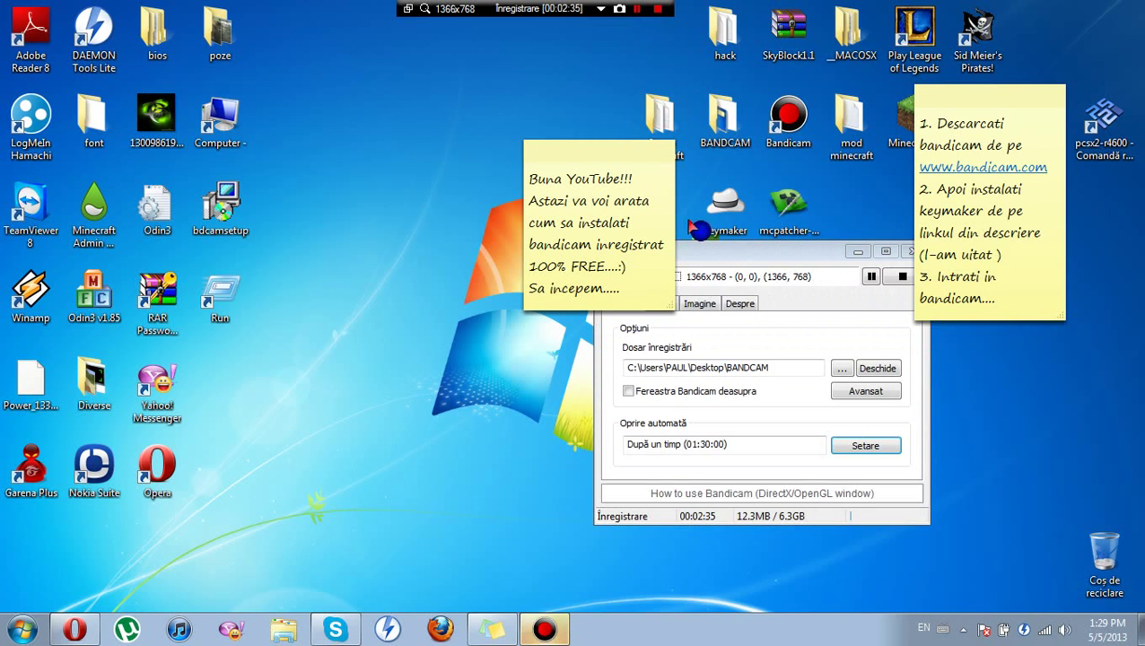
{"action": "left_click_drag", "start_coordinate": [769, 260], "coordinate": [400, 134]}
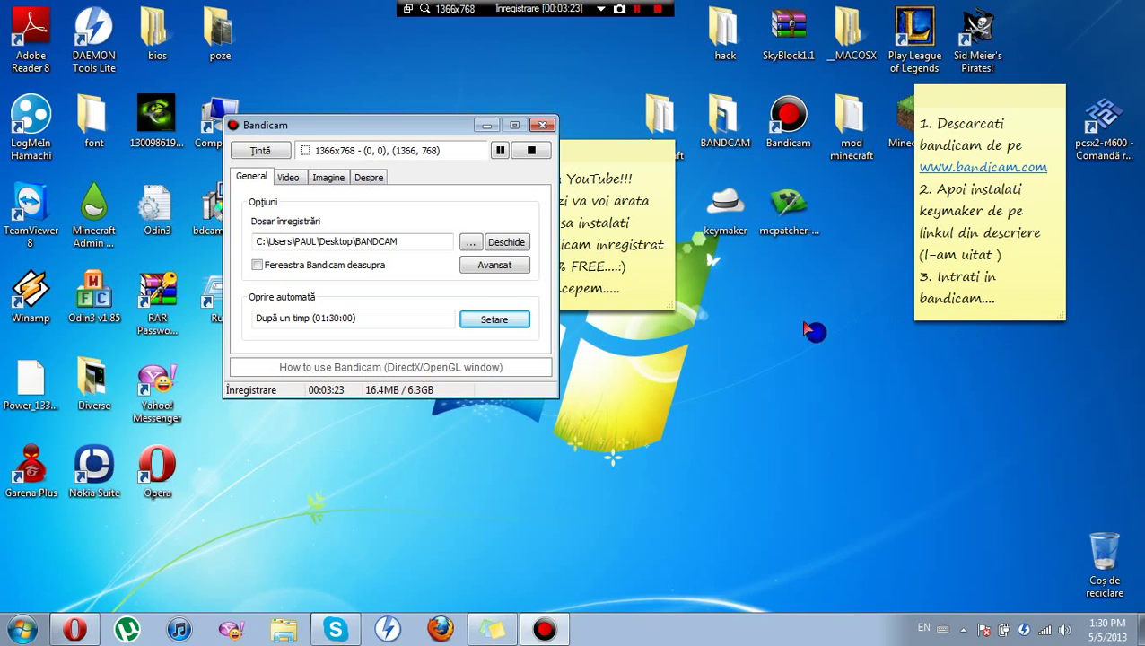
{"action": "left_click_drag", "start_coordinate": [424, 130], "coordinate": [490, 141]}
Add item 4 to the instruction note, reading "4. Iar mai apoi porniti keymaker ca administrator...:)"
{"action": "left_click", "coordinate": [1008, 298]}
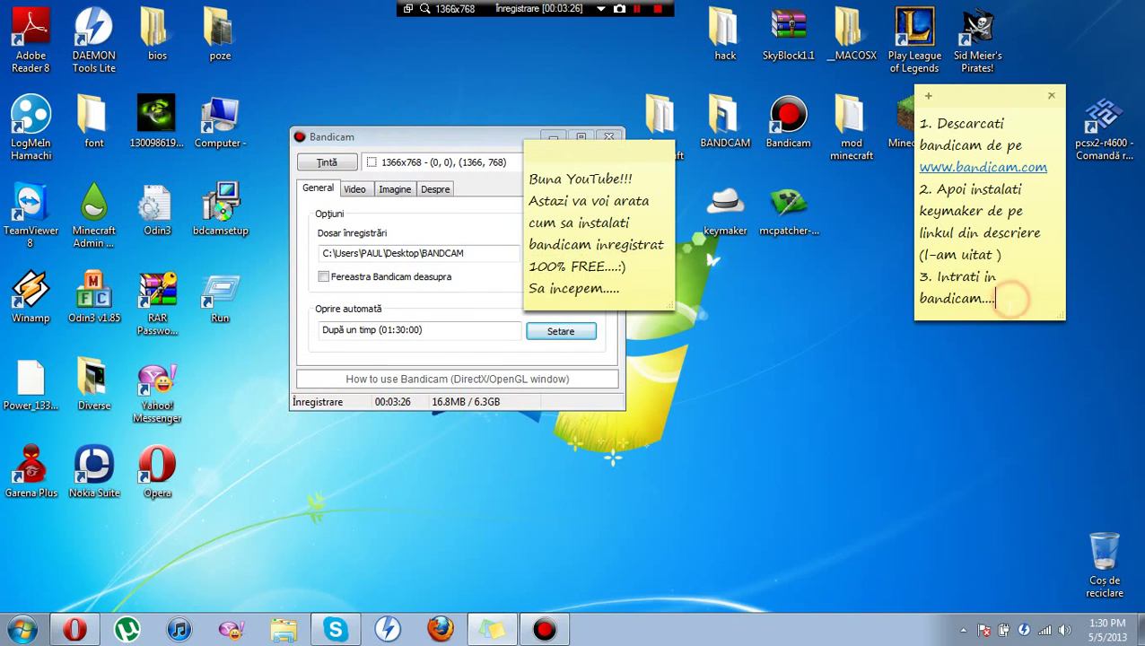
{"action": "key", "text": "Return"}
{"action": "type", "text": "4. "}
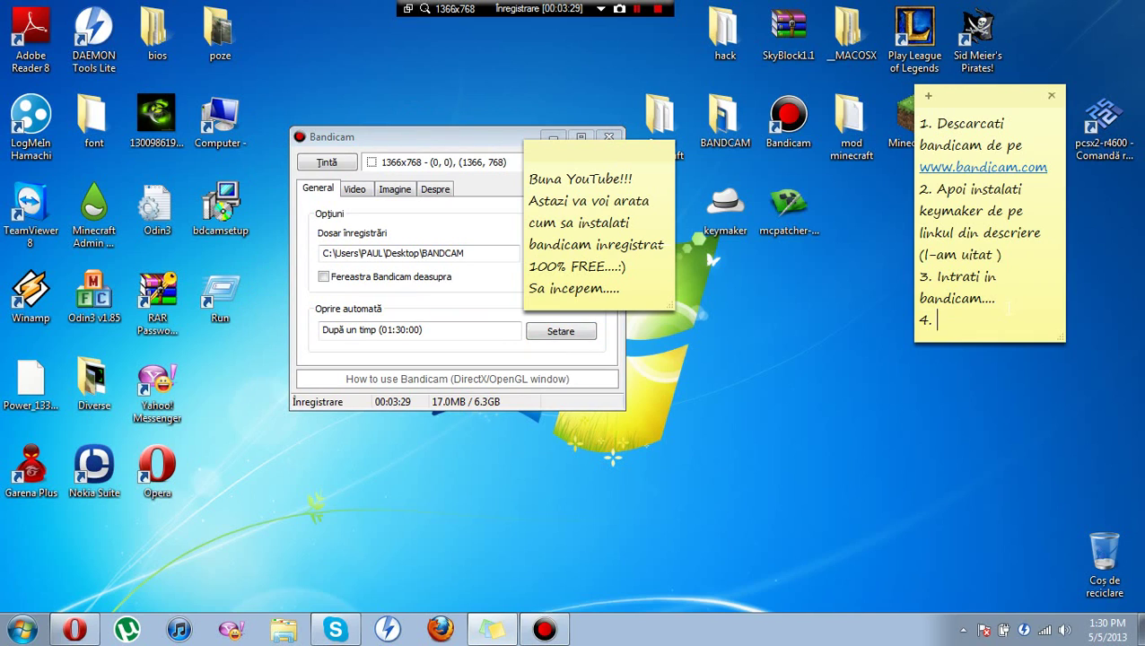
{"action": "type", "text": "Iar mai apoi p"}
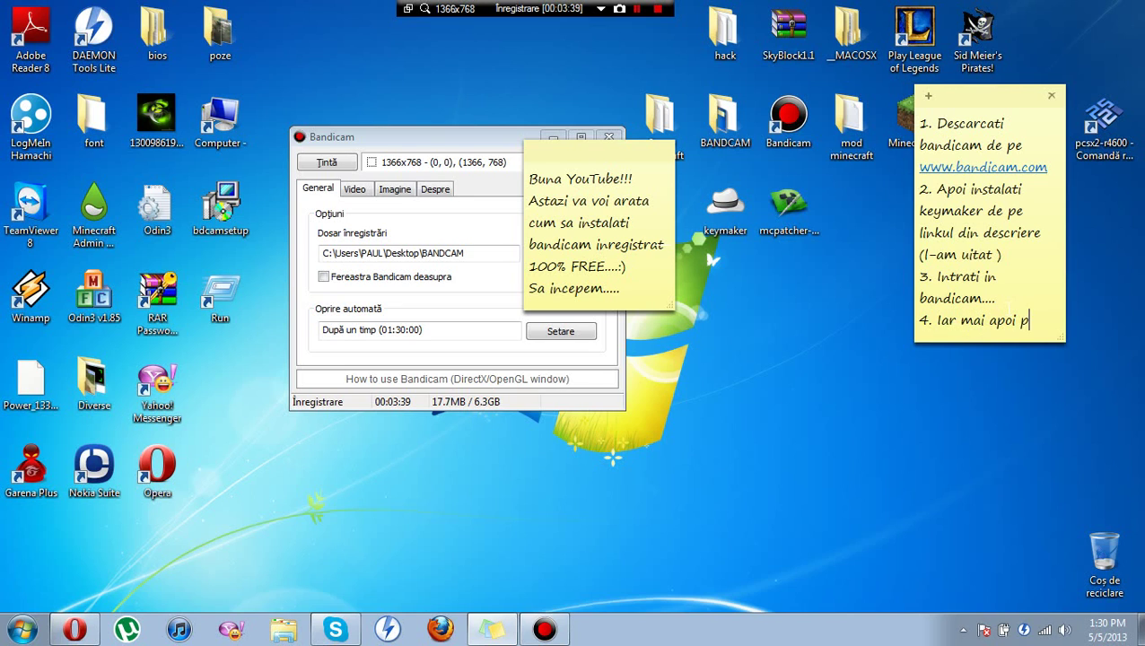
{"action": "type", "text": "orniti "}
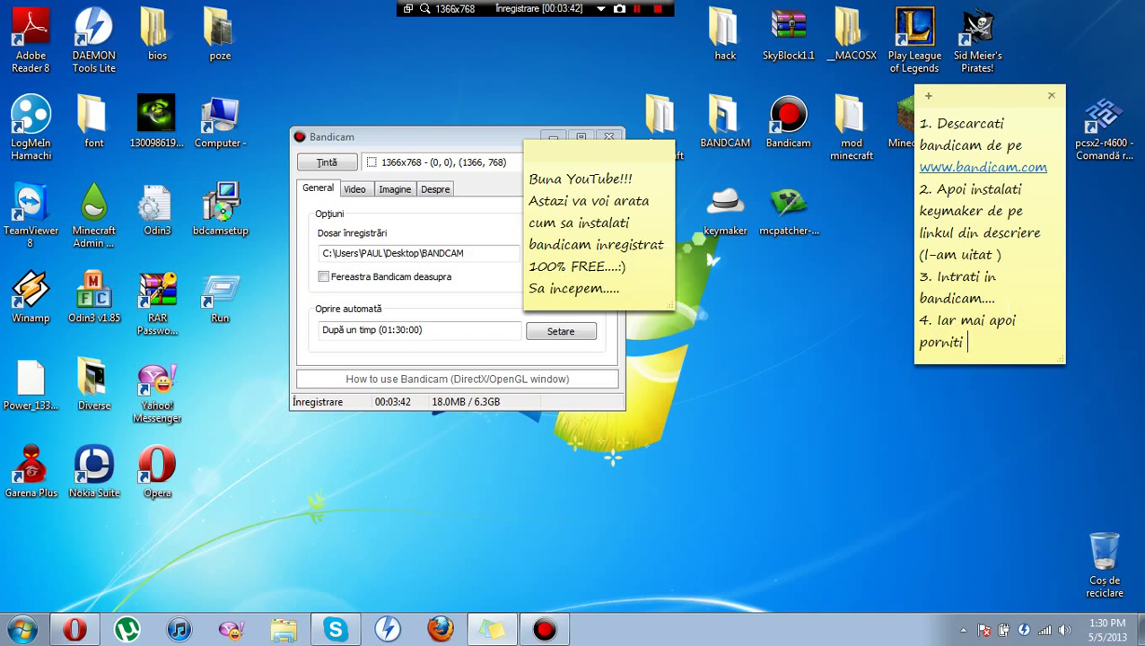
{"action": "type", "text": "keymaker c"}
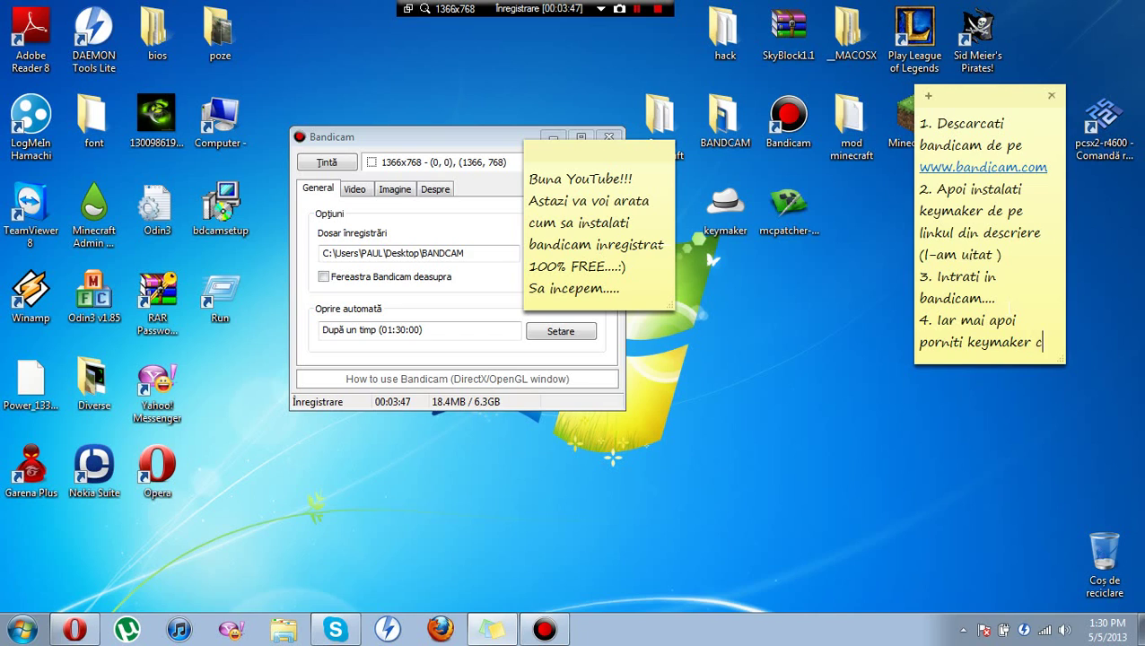
{"action": "type", "text": "a administa"}
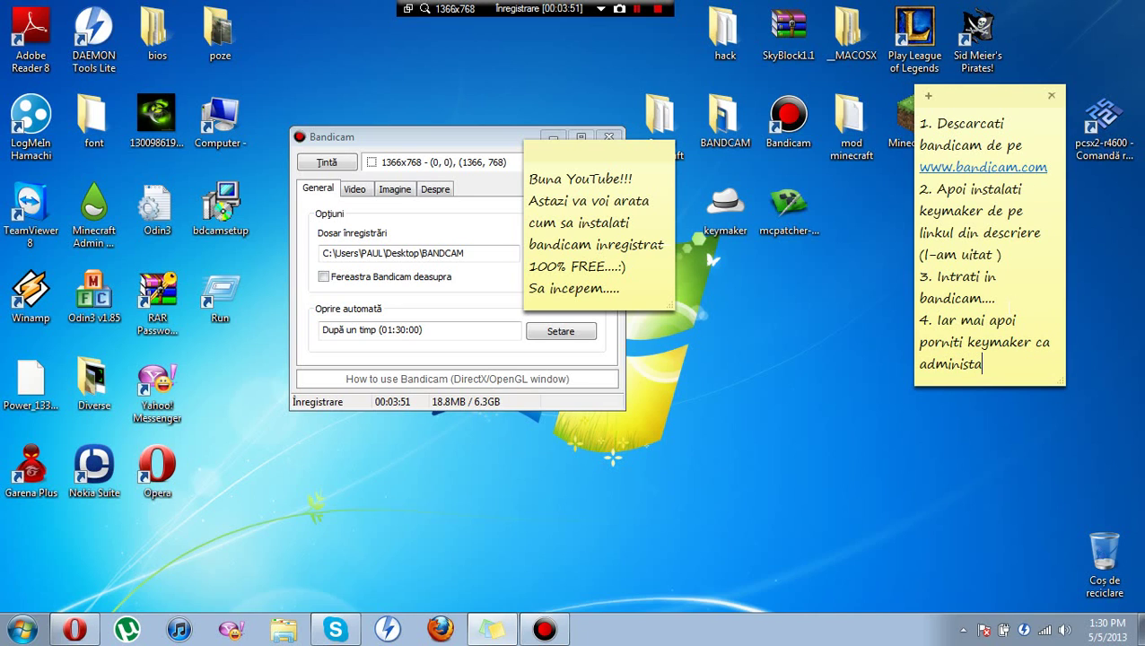
{"action": "key", "text": "BackSpace"}
{"action": "type", "text": "rator...:)"}
Run the desktop's keymaker program as administrator and activate its e-mail address field
{"action": "left_click", "coordinate": [725, 206]}
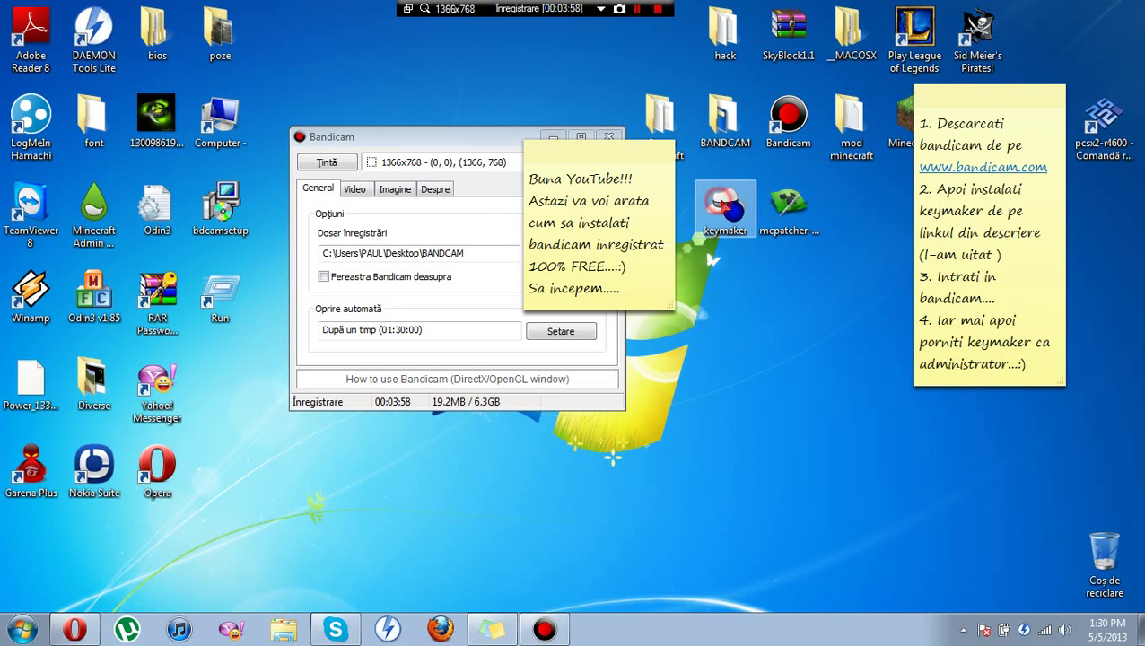
{"action": "right_click", "coordinate": [719, 203]}
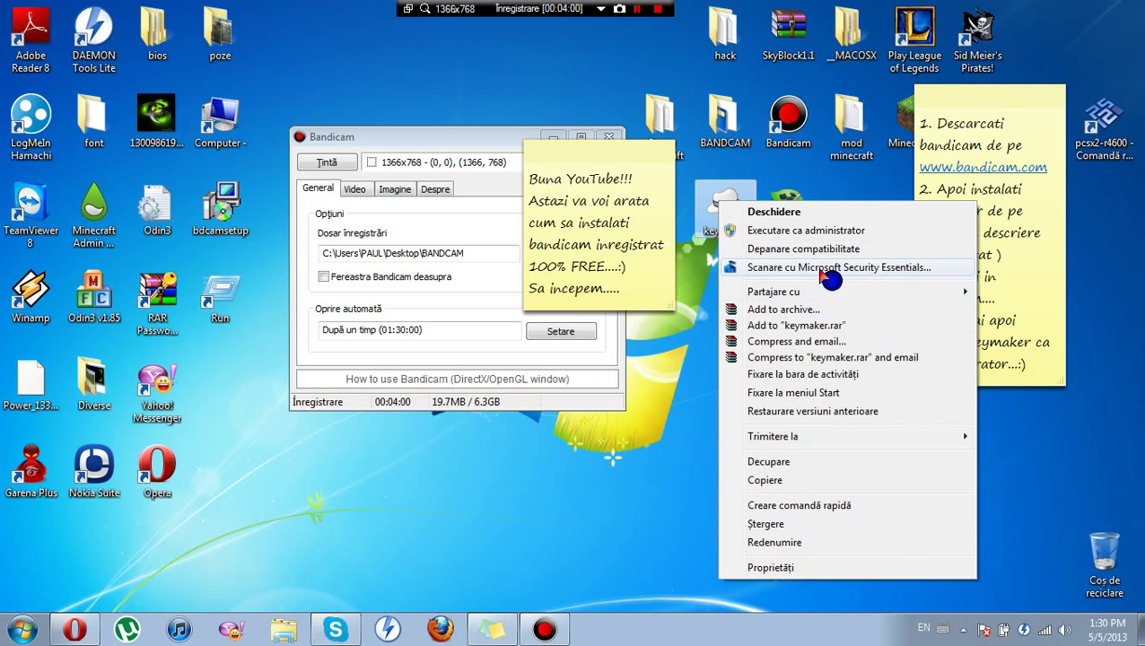
{"action": "left_click", "coordinate": [753, 229]}
{"action": "left_click_drag", "start_coordinate": [650, 239], "coordinate": [677, 240]}
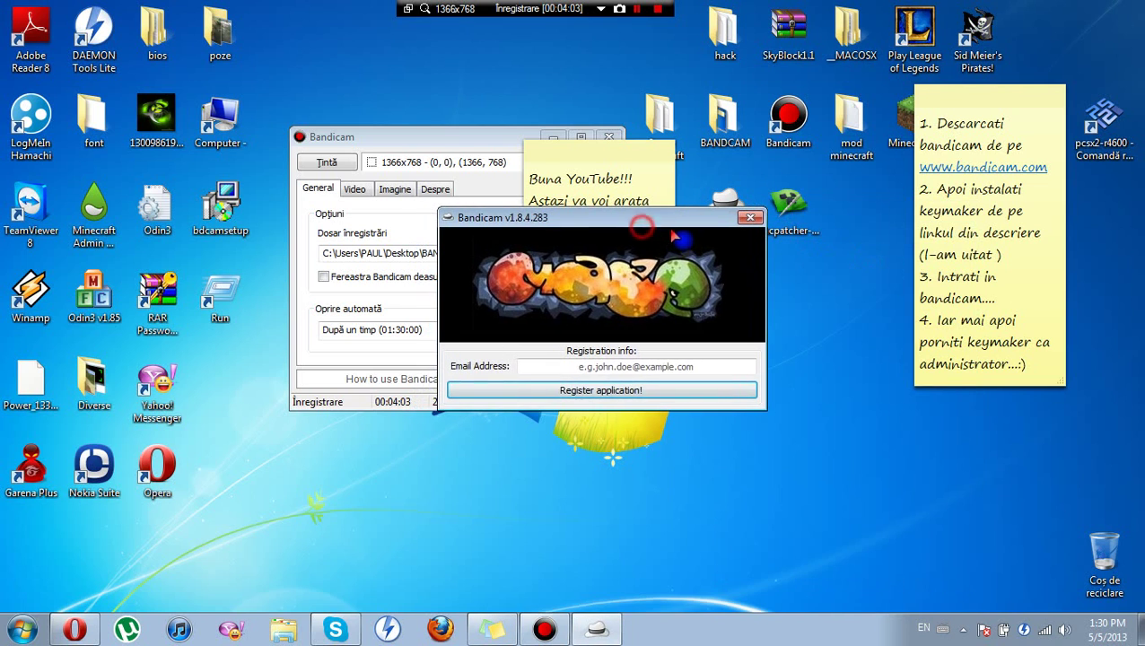
{"action": "left_click", "coordinate": [695, 364]}
Add item 5 to the instruction note, reading "5. Va scrieti email-ul si mai apoi apasati pe <<<Register application!>>>"
{"action": "left_click", "coordinate": [1024, 365]}
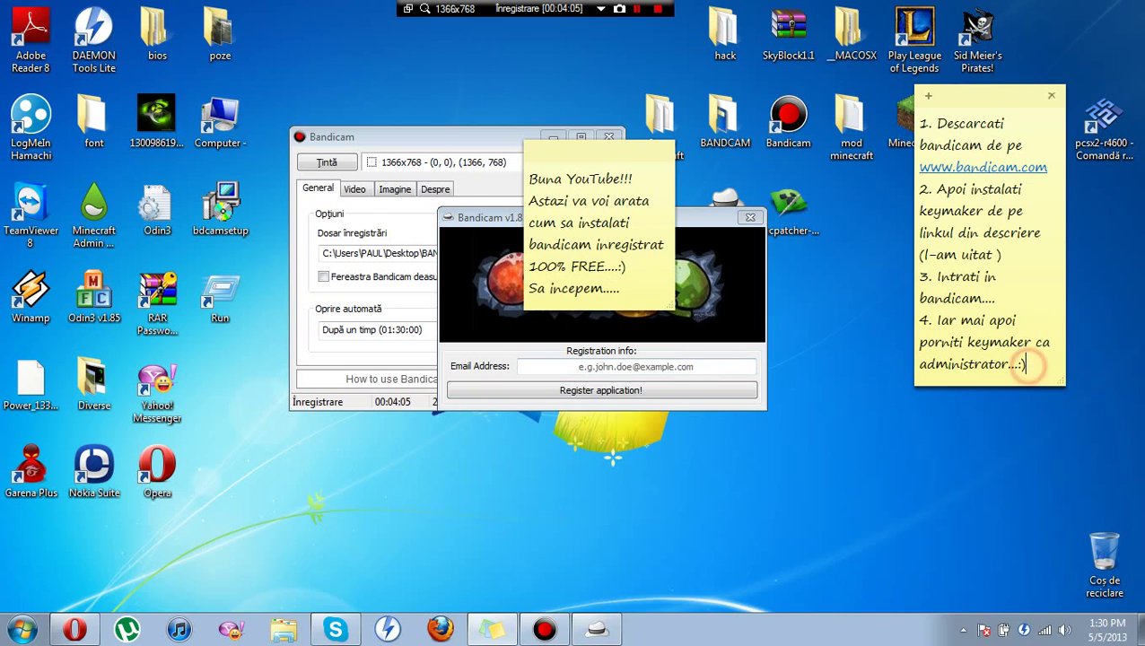
{"action": "key", "text": "Return"}
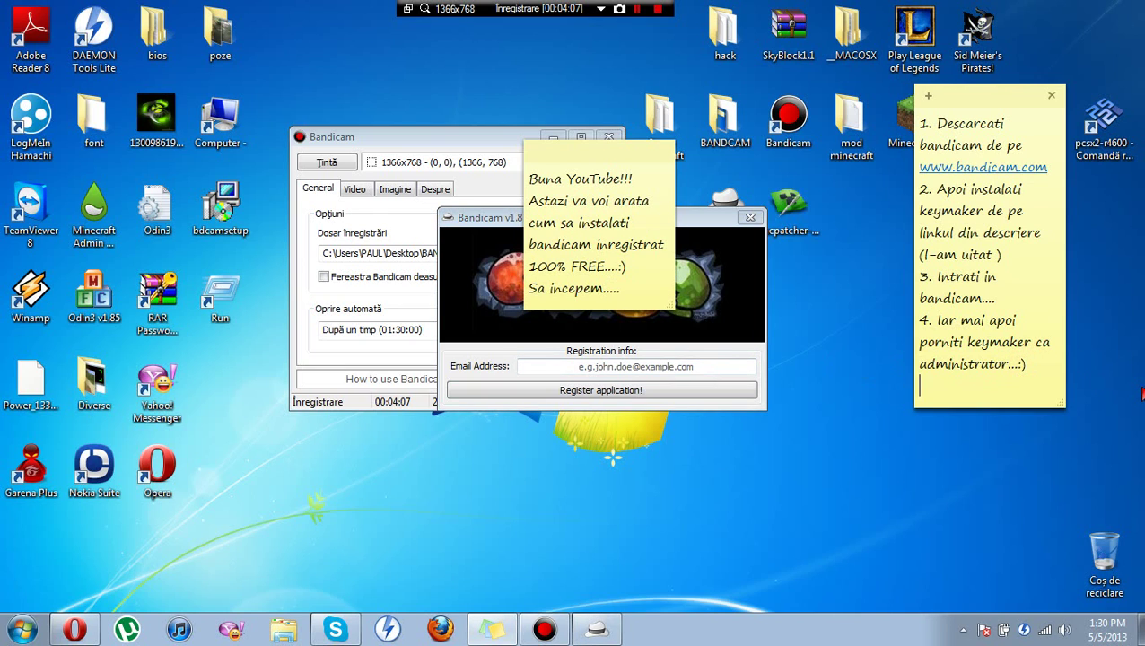
{"action": "type", "text": "5"}
{"action": "left_click", "coordinate": [1142, 395]}
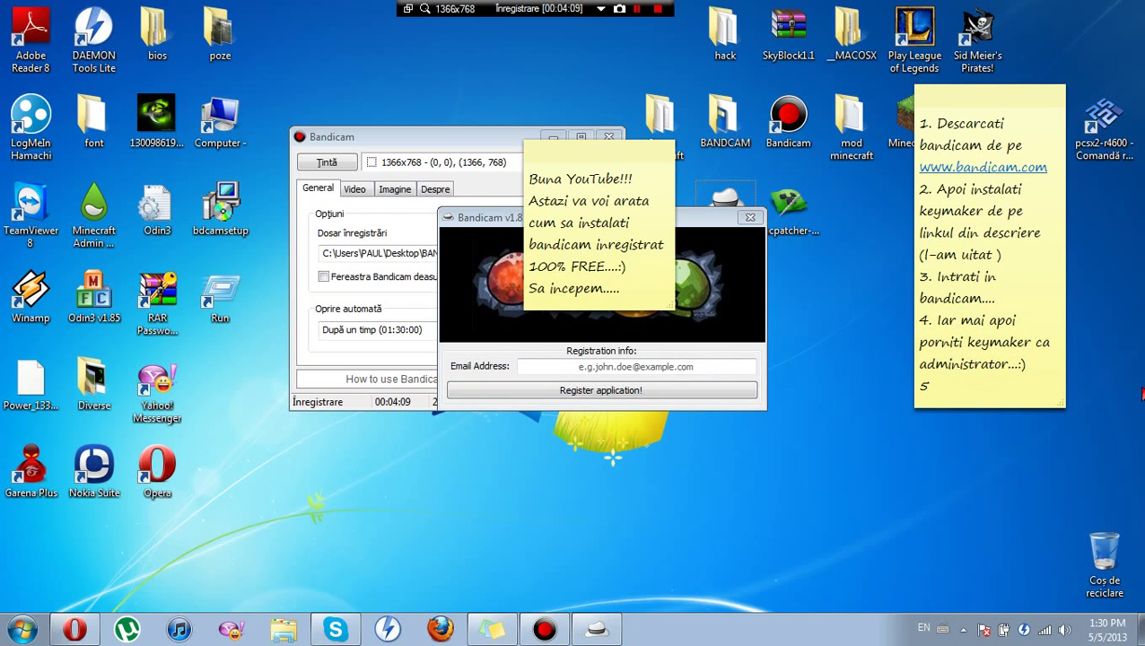
{"action": "left_click", "coordinate": [951, 373]}
{"action": "type", "text": "."}
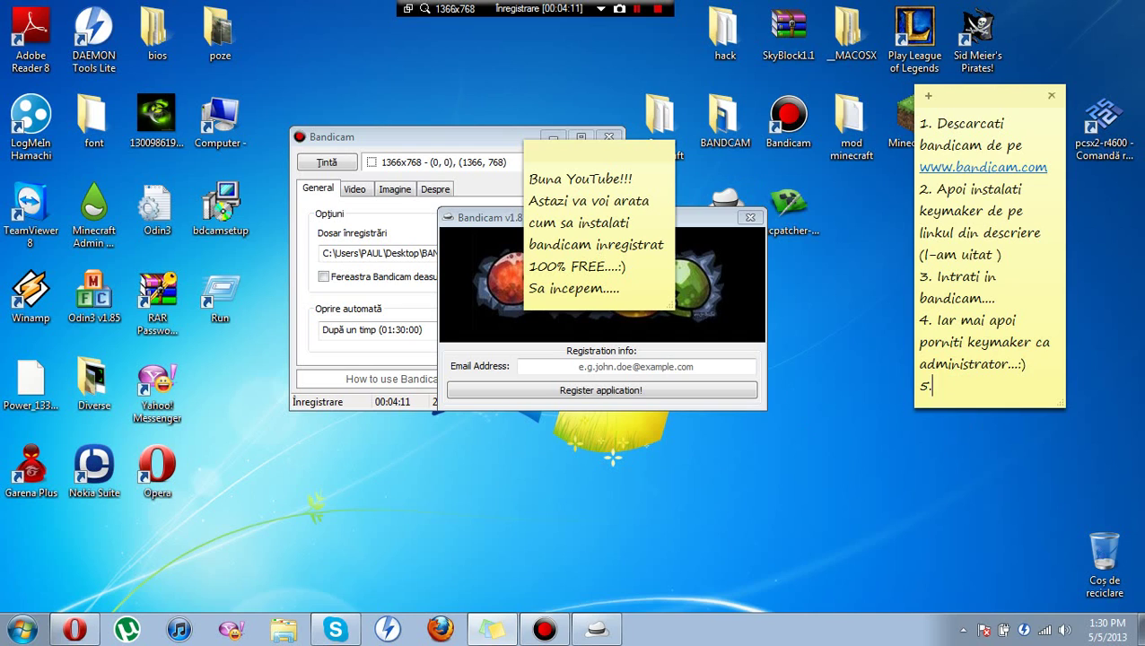
{"action": "type", "text": " Va scrieti emai"}
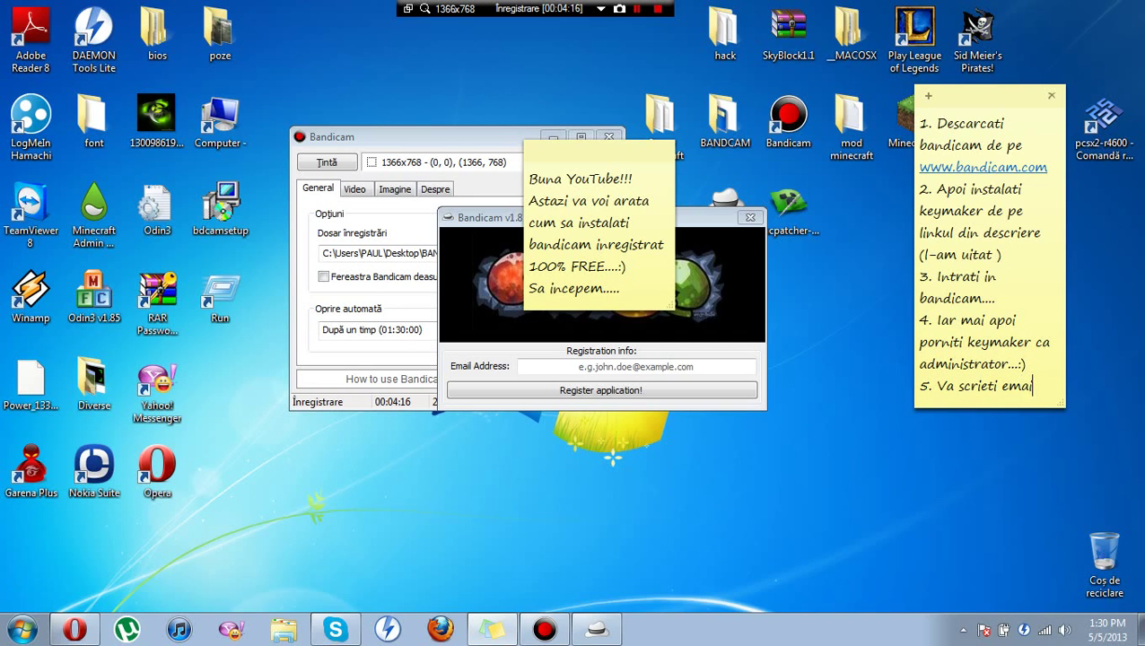
{"action": "type", "text": "l"}
{"action": "type", "text": "_u"}
{"action": "key", "text": "BackSpace"}
{"action": "key", "text": "BackSpace"}
{"action": "type", "text": "-ul si"}
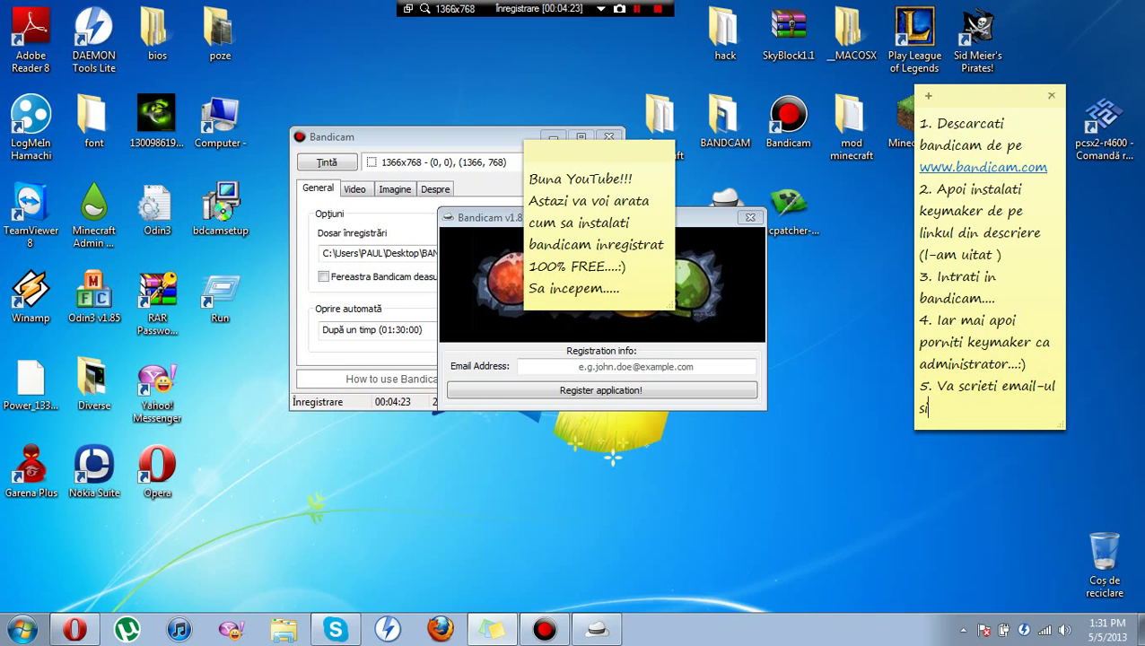
{"action": "type", "text": " mai apoi apasat"}
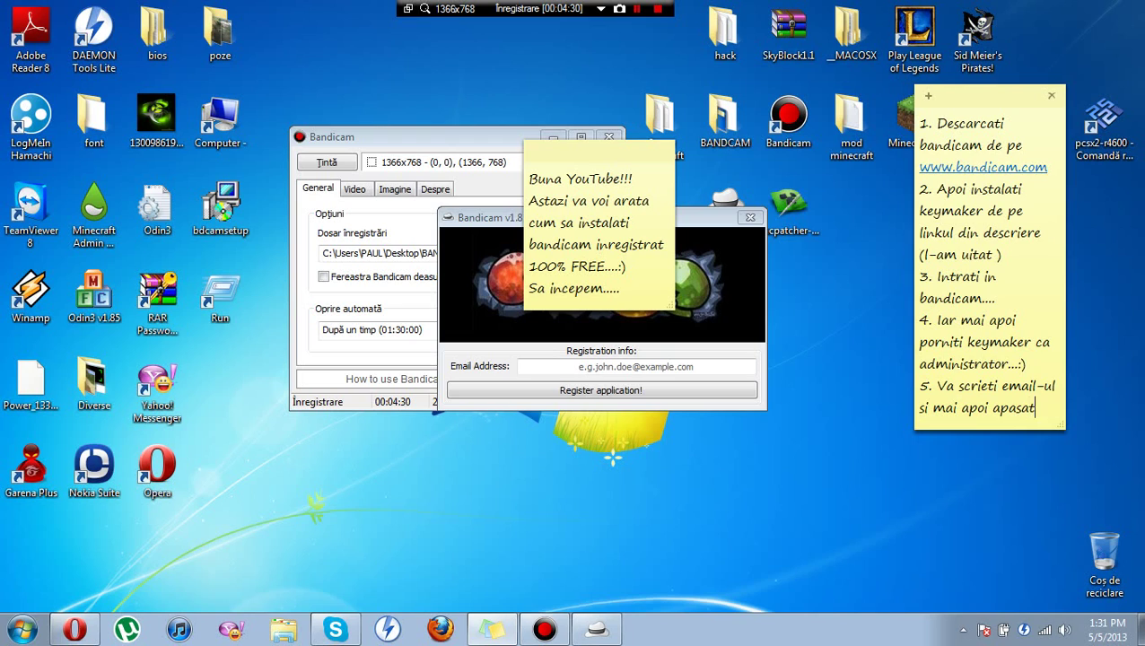
{"action": "type", "text": "i pe <<<R"}
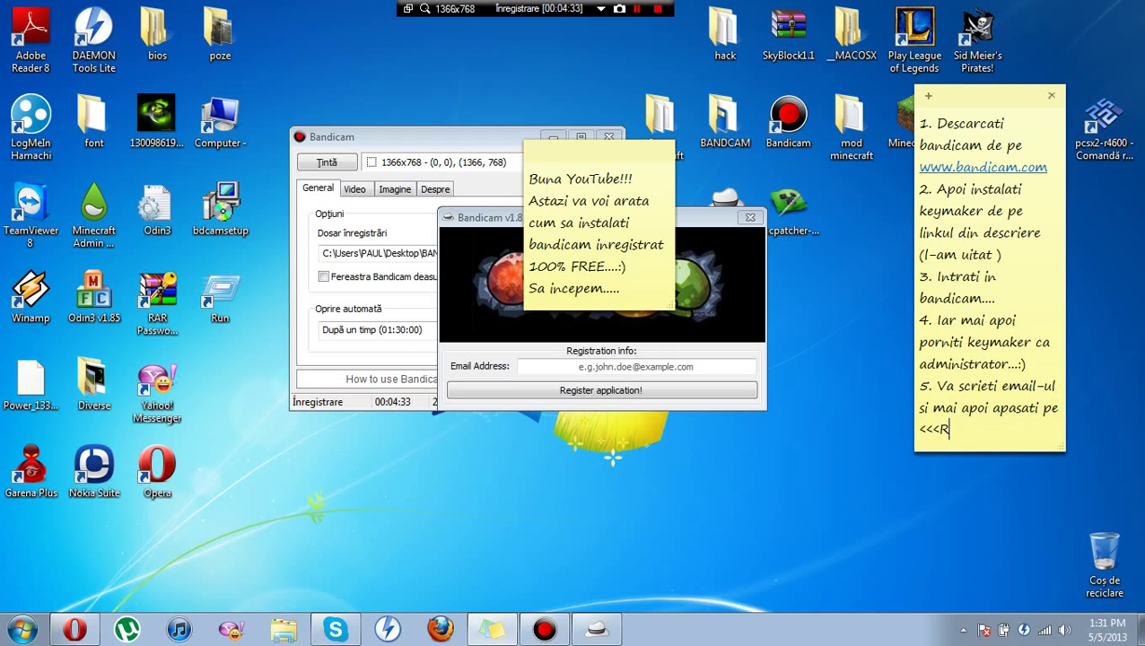
{"action": "type", "text": "egister appl"}
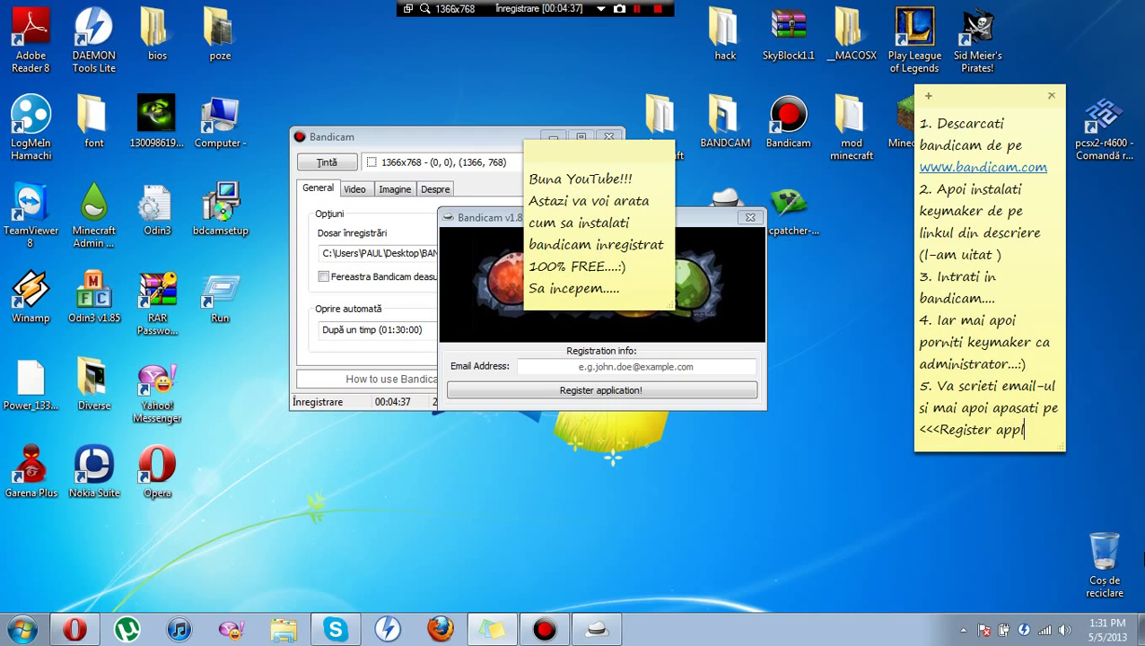
{"action": "type", "text": "ication"}
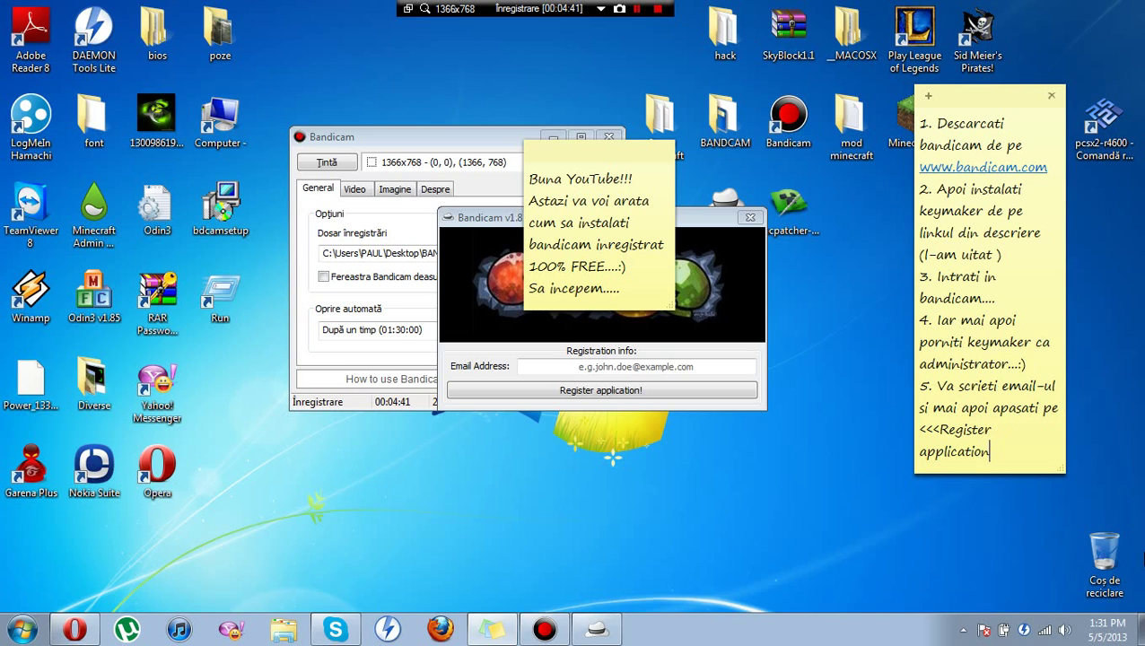
{"action": "type", "text": "!>>>"}
Fill in a made-up e-mail address in the keymaker, register the application with it and close the keymaker
{"action": "left_click", "coordinate": [682, 386]}
{"action": "left_click", "coordinate": [684, 366]}
{"action": "type", "text": "adasdas"}
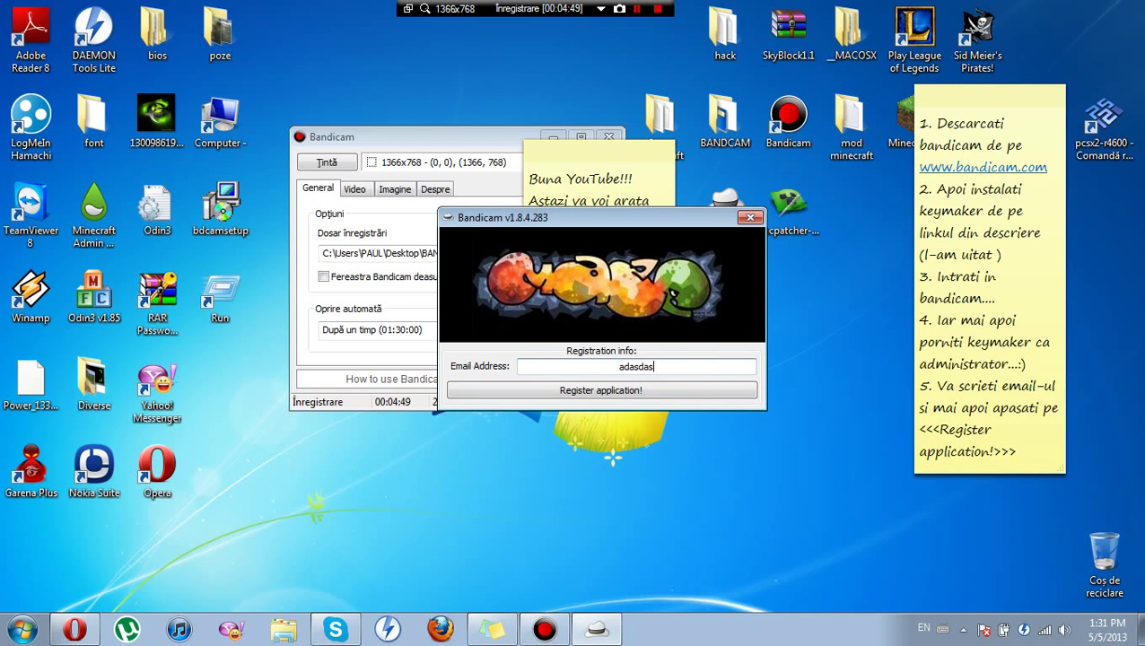
{"action": "type", "text": "dasdasda@"}
{"action": "double_click", "coordinate": [690, 366]}
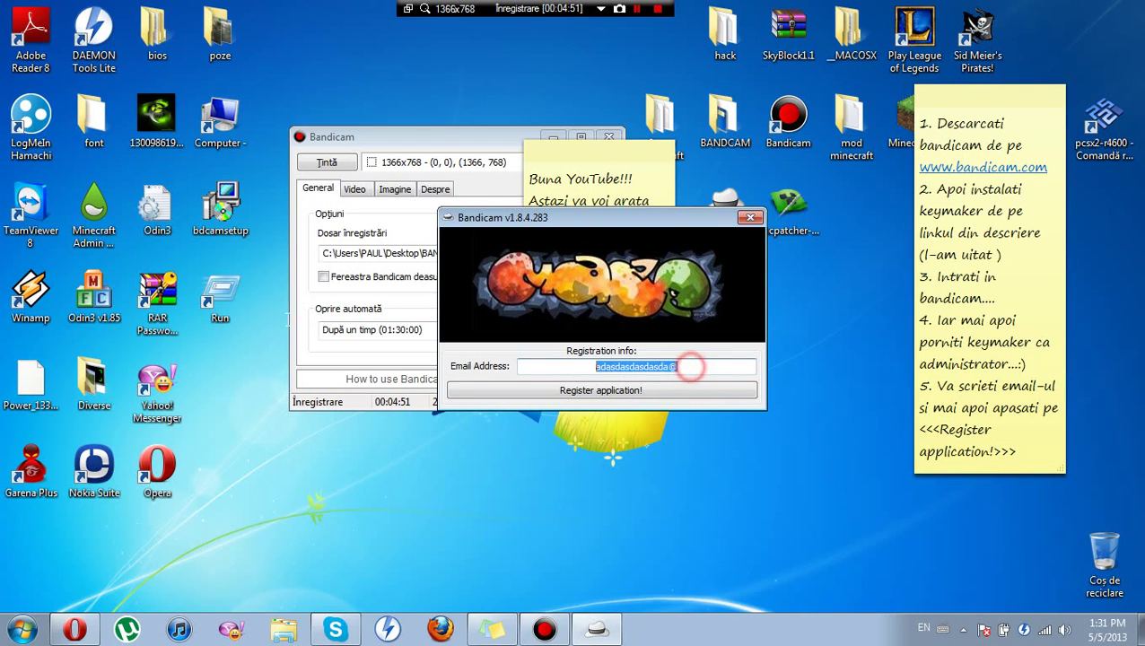
{"action": "key", "text": "Right"}
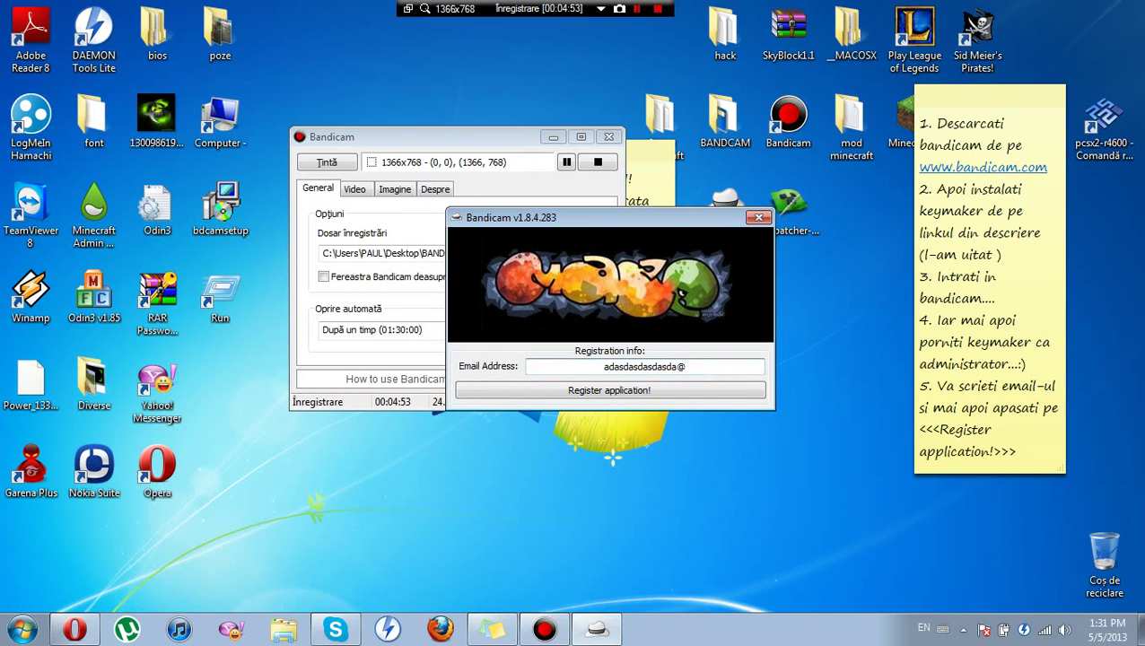
{"action": "type", "text": "dasfdsfsfsd"}
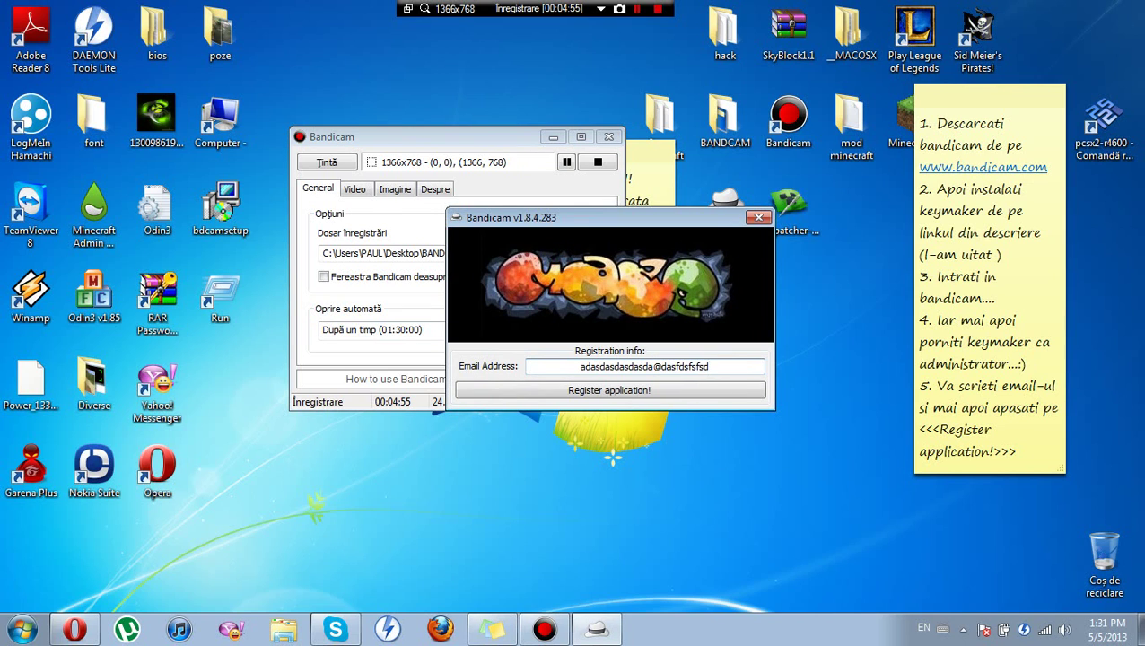
{"action": "type", "text": ".ggg"}
{"action": "left_click", "coordinate": [698, 391]}
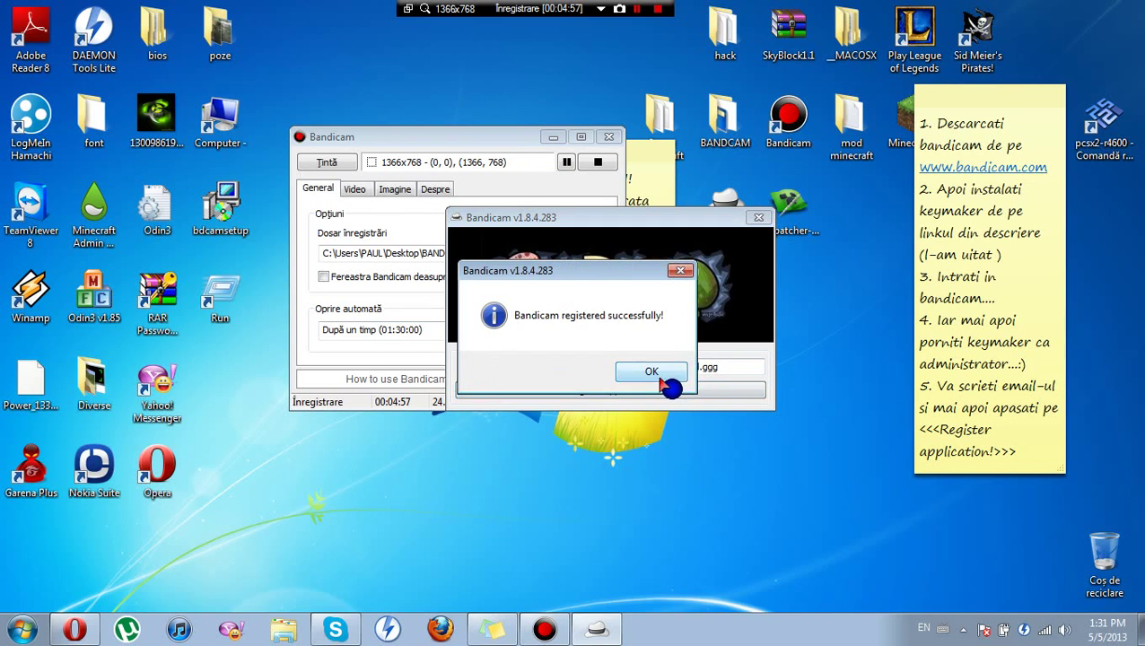
{"action": "left_click", "coordinate": [661, 378]}
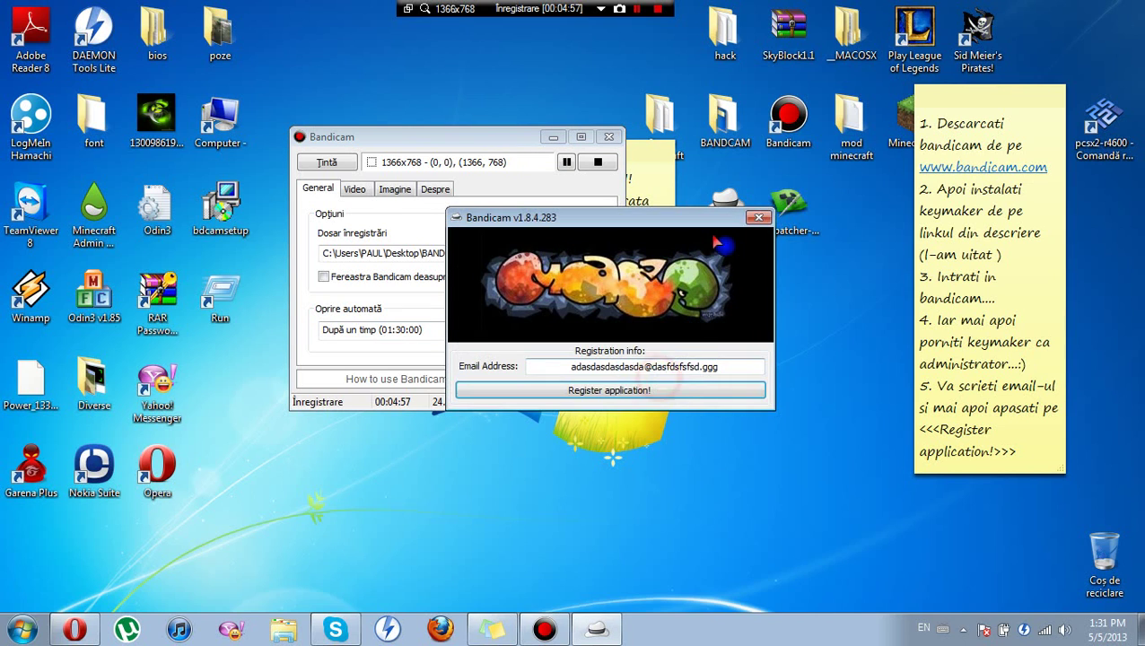
{"action": "left_click", "coordinate": [760, 219]}
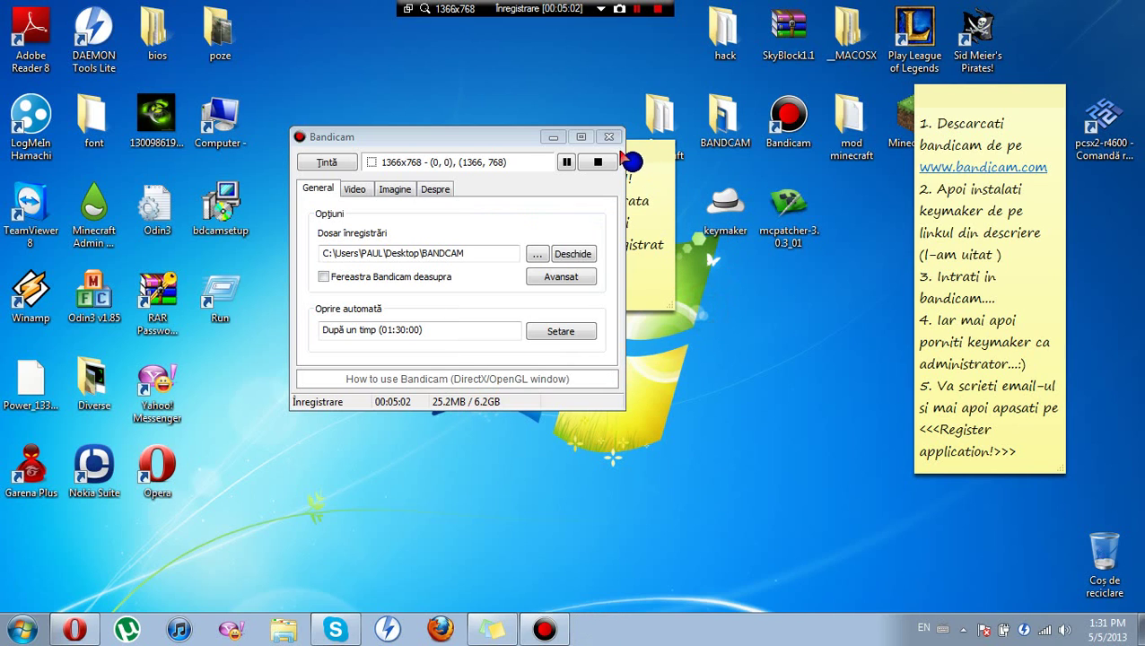
Minimize the Bandicam window and place the text cursor at the end of item 5 in the instruction note
{"action": "left_click", "coordinate": [553, 137]}
{"action": "left_click", "coordinate": [961, 630]}
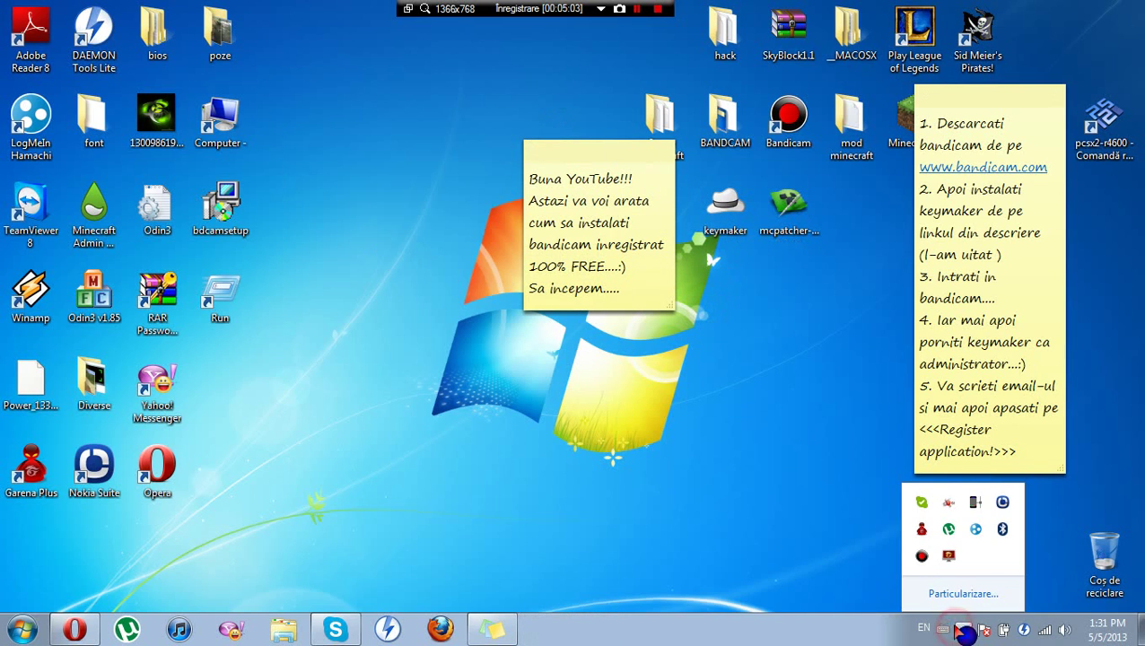
{"action": "left_click", "coordinate": [1019, 451]}
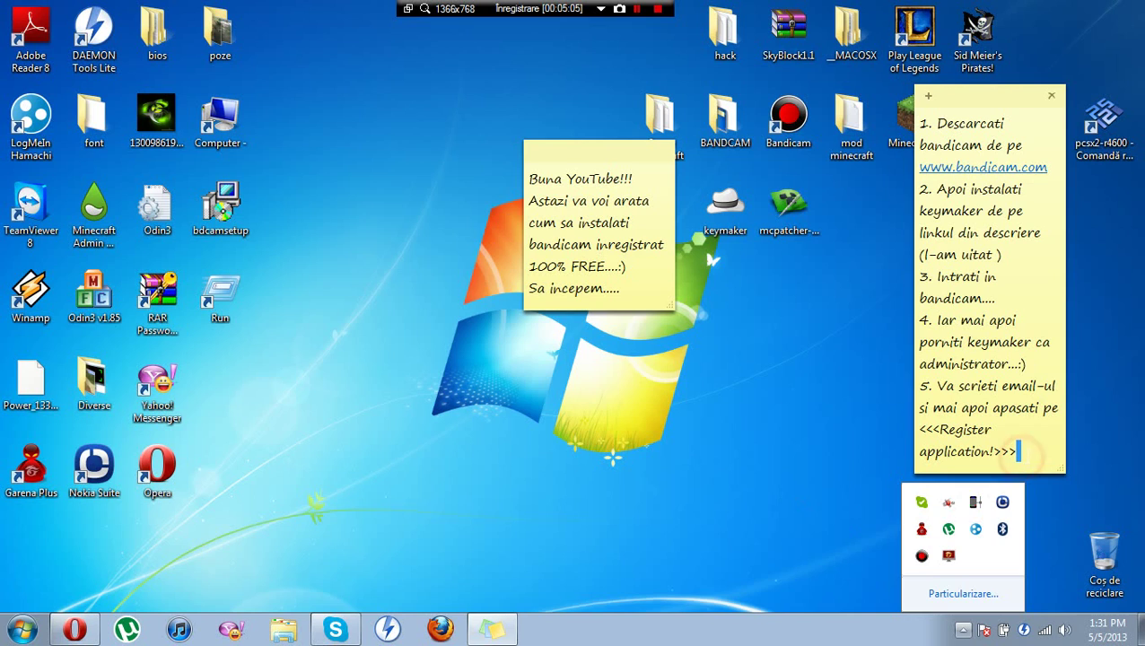
{"action": "left_click", "coordinate": [1057, 531]}
{"action": "left_click", "coordinate": [1025, 455]}
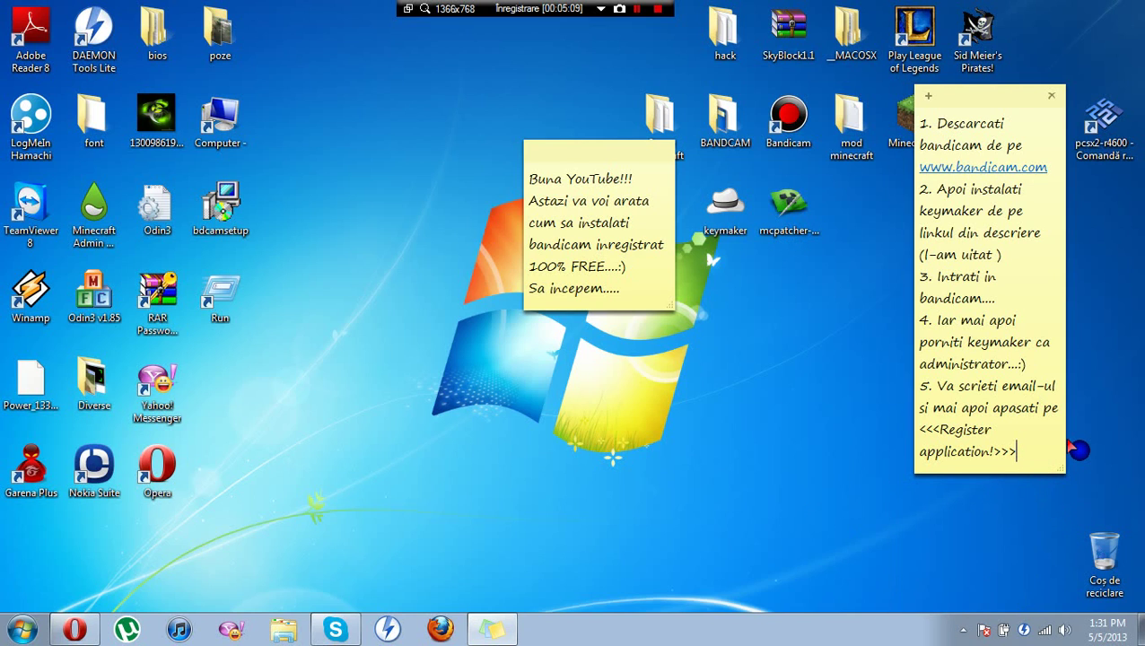
Add item 6 to the instruction note, reading "6. Dupa inchideti bandicam si pornitil dinou"
{"action": "key", "text": "Return"}
{"action": "type", "text": "6."}
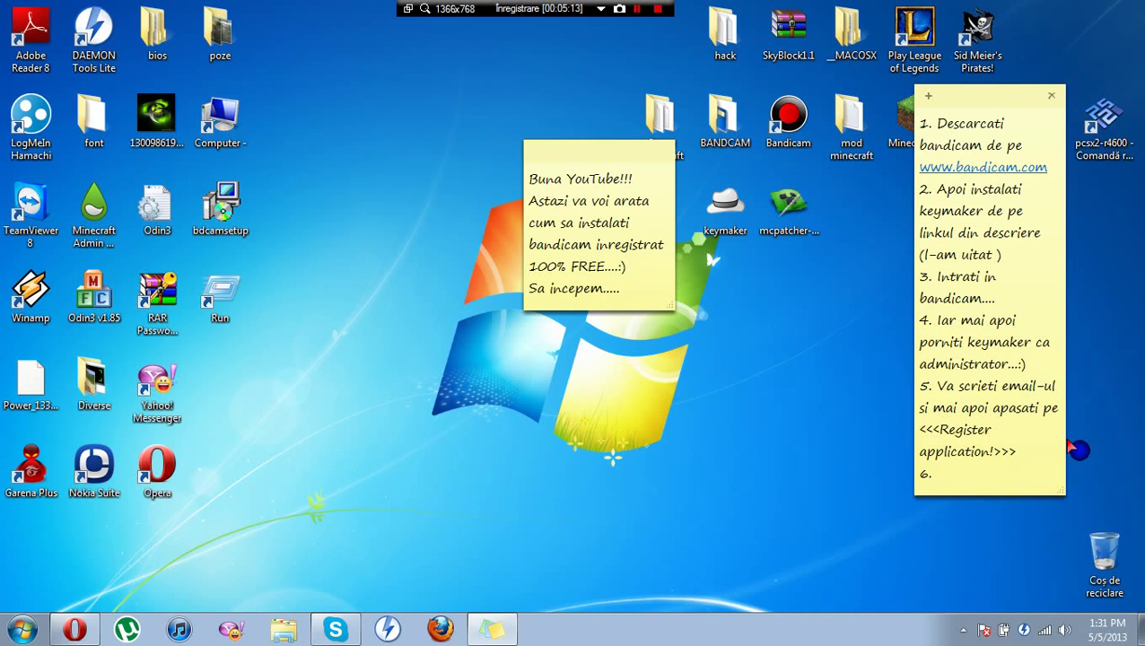
{"action": "type", "text": " Dy"}
{"action": "key", "text": "BackSpace"}
{"action": "type", "text": "upa in"}
{"action": "key", "text": "BackSpace"}
{"action": "type", "text": "chideti "}
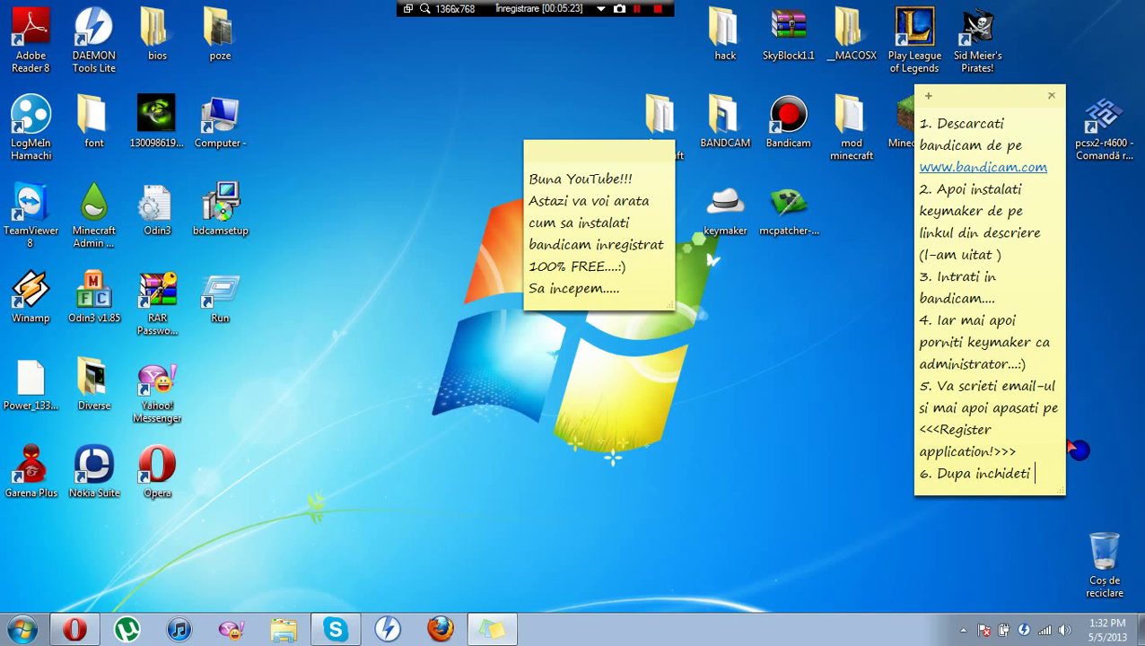
{"action": "type", "text": "bandicam si pornitil "}
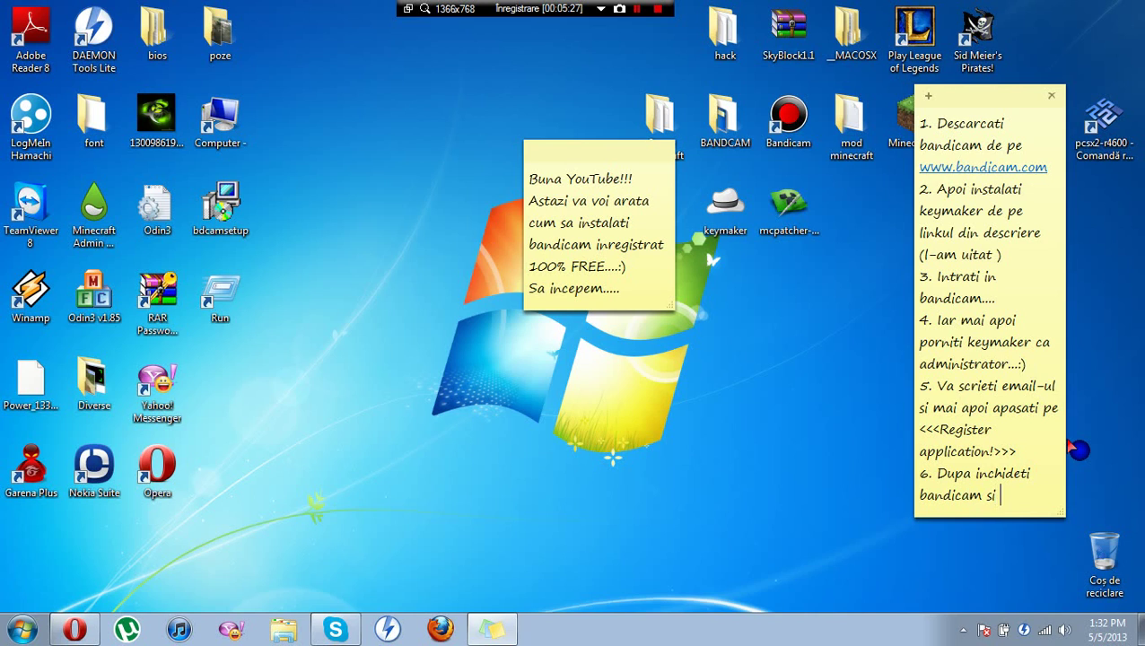
{"action": "type", "text": "dinou"}
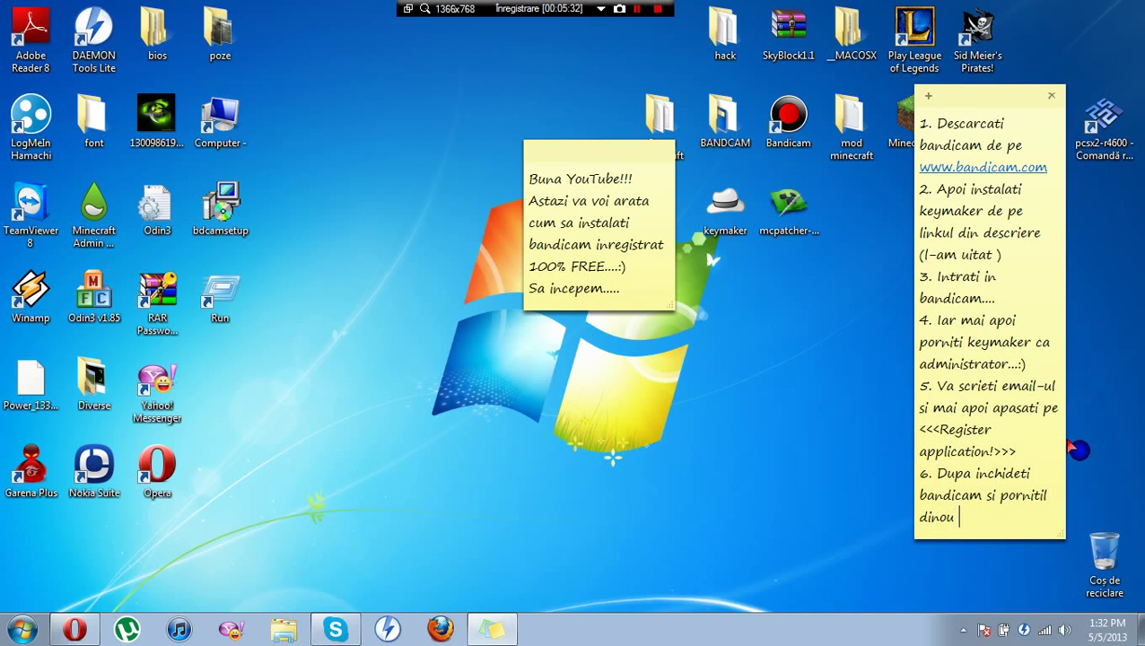
Finish item 6 of the instruction note with the words "....Si bammm....e full!!! :)"
{"action": "type", "text": "....Si BAMMM"}
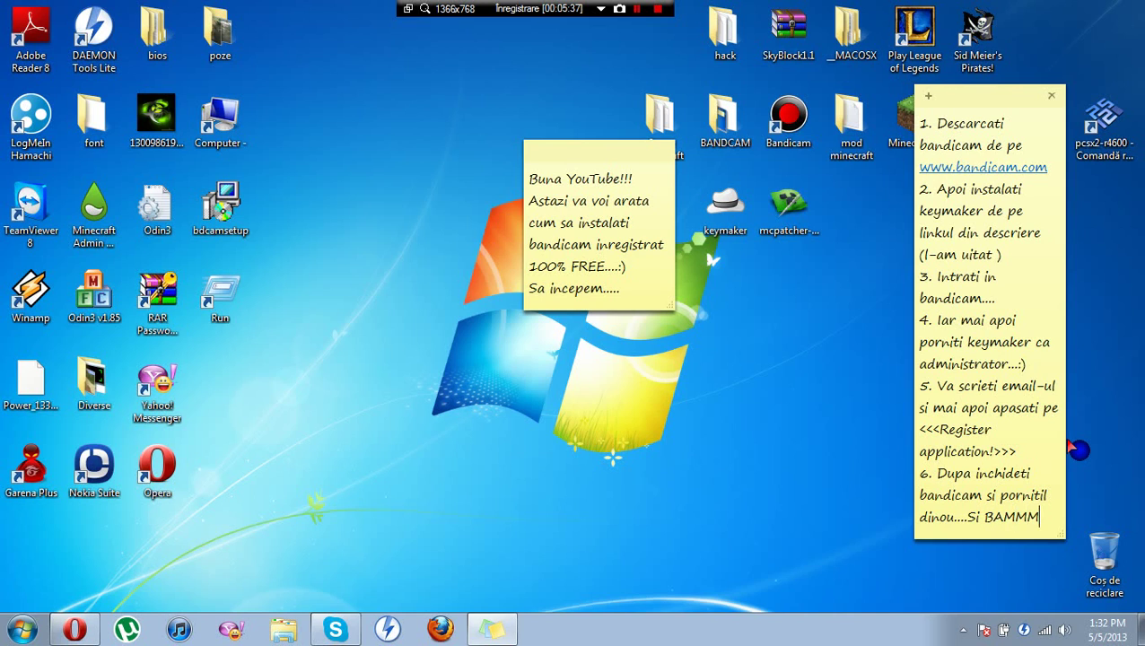
{"action": "key", "text": "BackSpace"}
{"action": "key", "text": "BackSpace"}
{"action": "key", "text": "BackSpace"}
{"action": "key", "text": "BackSpace"}
{"action": "key", "text": "BackSpace"}
{"action": "type", "text": "bammm....e full"}
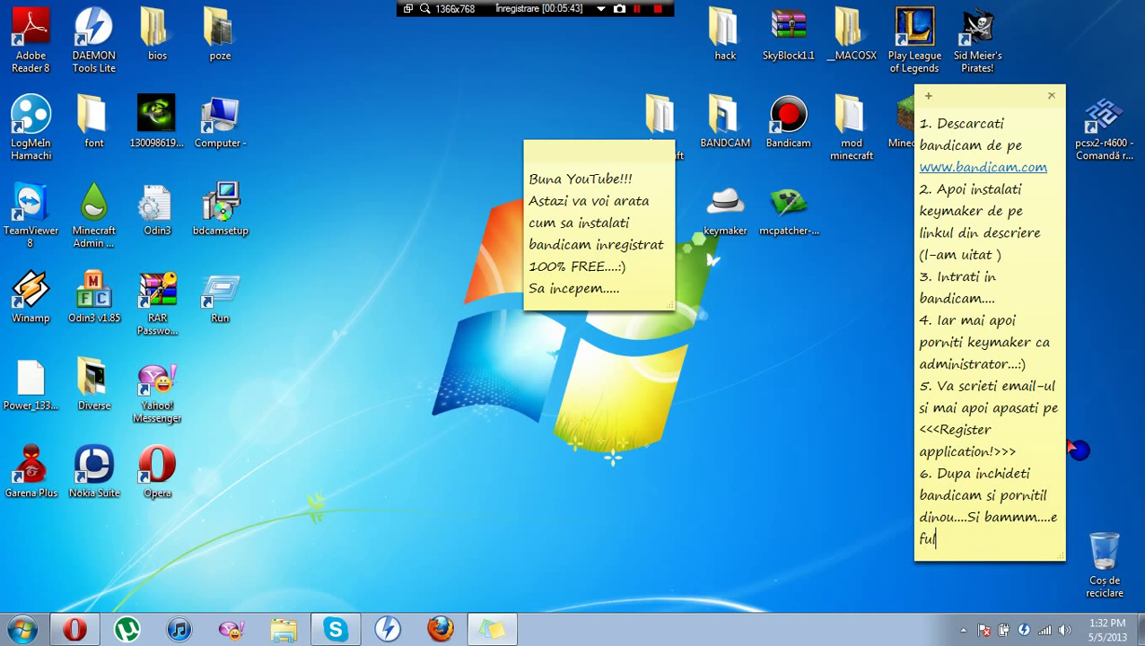
{"action": "type", "text": "!!! :\""}
{"action": "key", "text": "BackSpace"}
{"action": "type", "text": ")"}
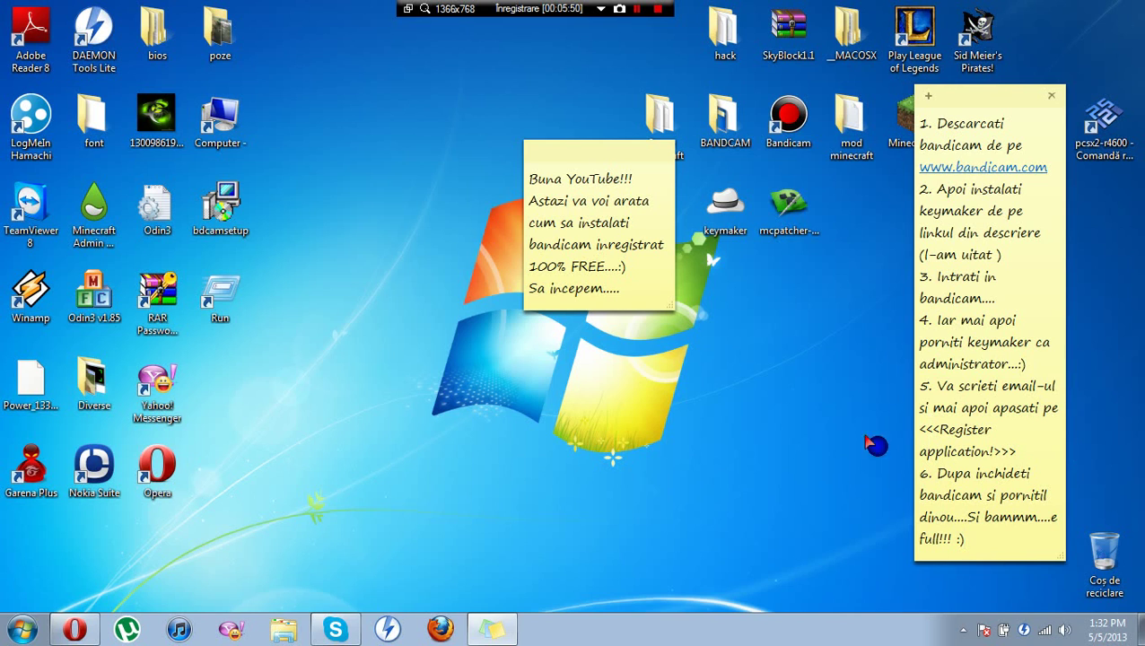
Create a blank sticky note and arrange the greeting note, instruction note and blank note side by side in that order
{"action": "left_click_drag", "start_coordinate": [633, 154], "coordinate": [868, 100]}
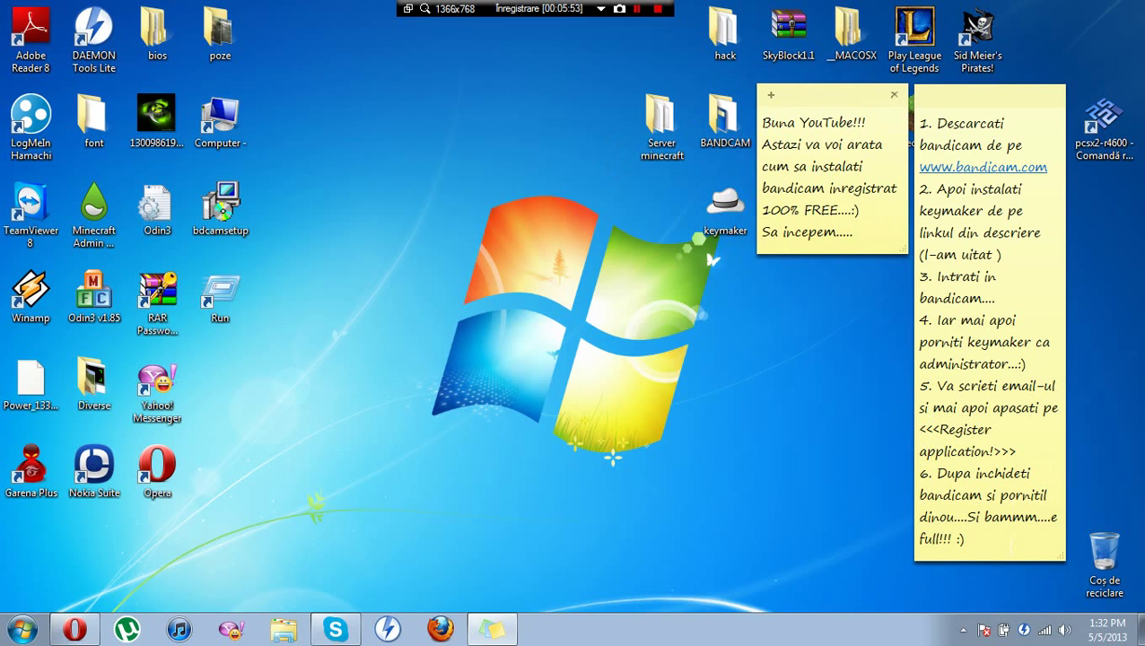
{"action": "left_click", "coordinate": [999, 537]}
{"action": "left_click", "coordinate": [930, 96]}
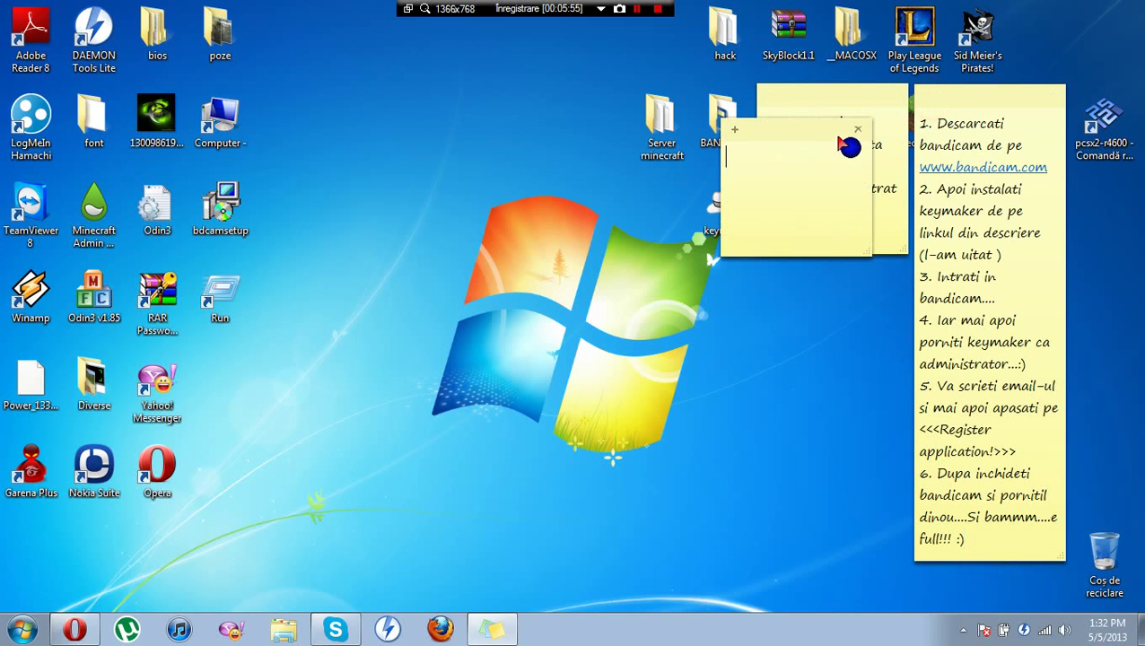
{"action": "left_click_drag", "start_coordinate": [790, 126], "coordinate": [1135, 169]}
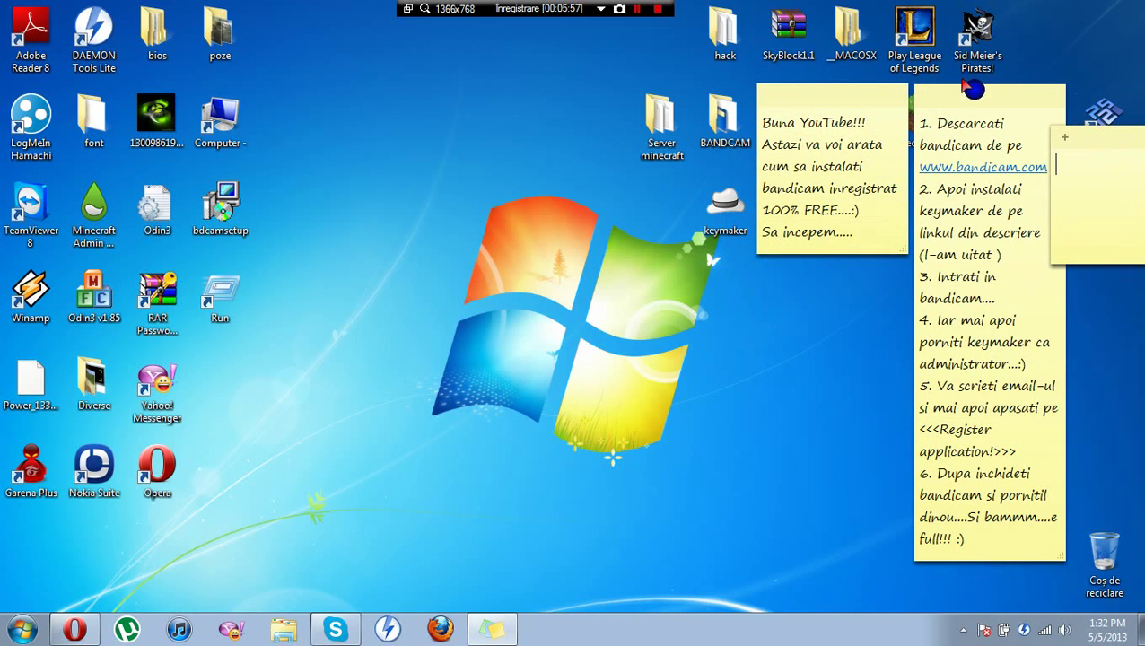
{"action": "left_click_drag", "start_coordinate": [843, 101], "coordinate": [710, 92]}
{"action": "left_click_drag", "start_coordinate": [978, 97], "coordinate": [848, 86]}
{"action": "left_click", "coordinate": [1102, 144]}
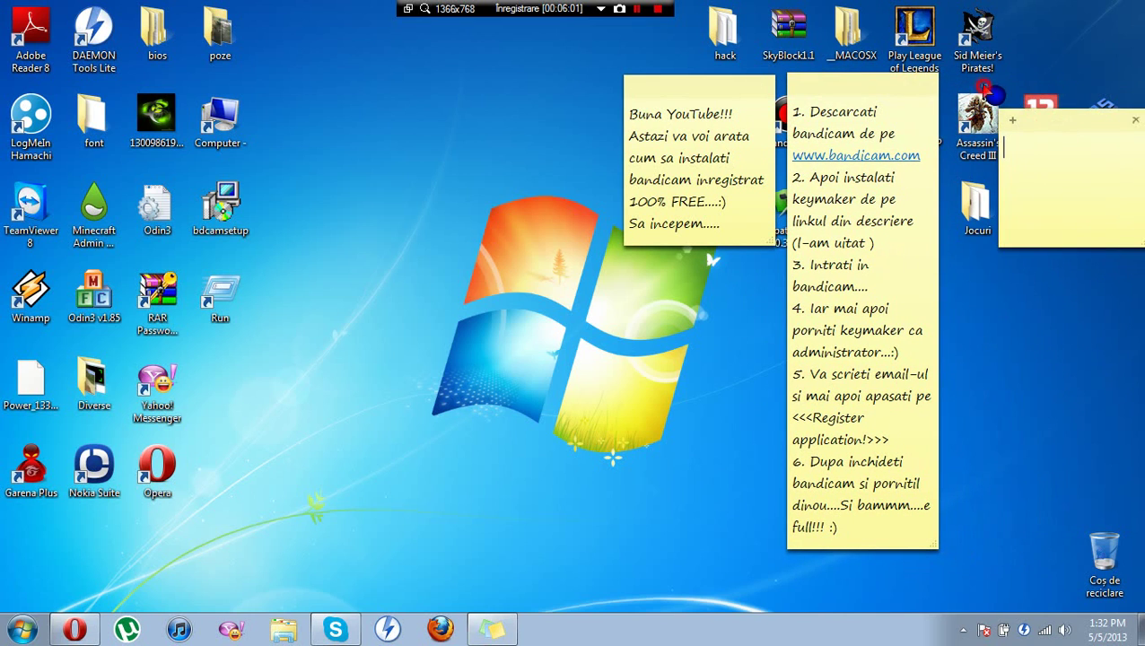
{"action": "left_click_drag", "start_coordinate": [1082, 141], "coordinate": [983, 85]}
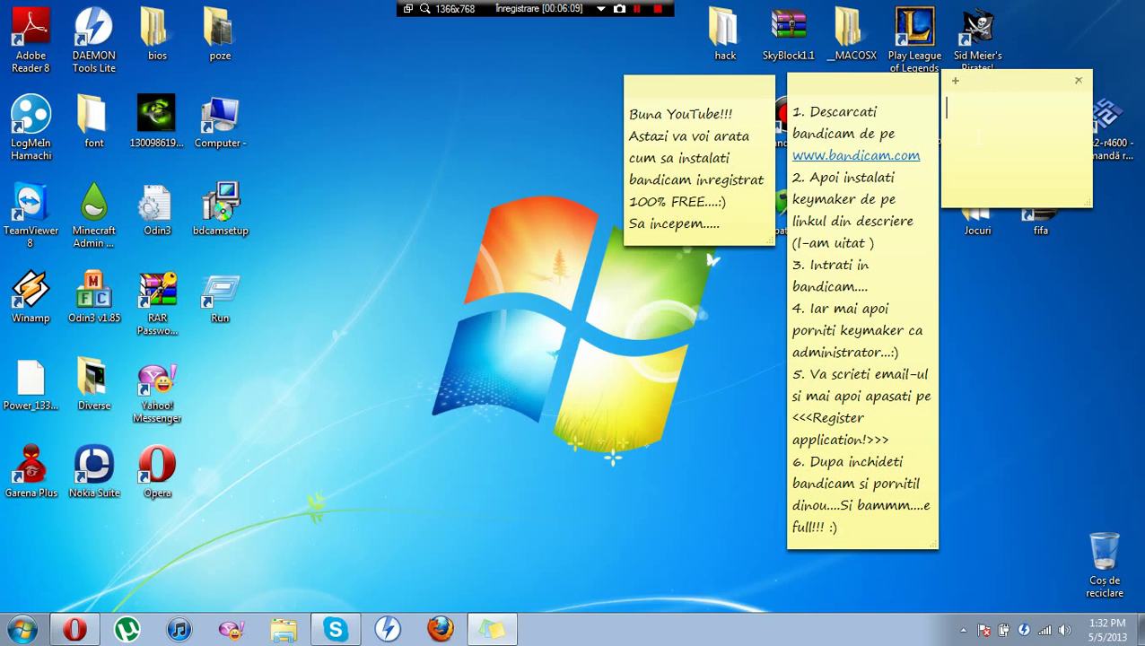
Write the sign-off in the blank note: "Eu am fost", the author's nickname, and "si pana DaTa viitoare SaLuT!!"
{"action": "type", "text": "Eu am fost Ale"}
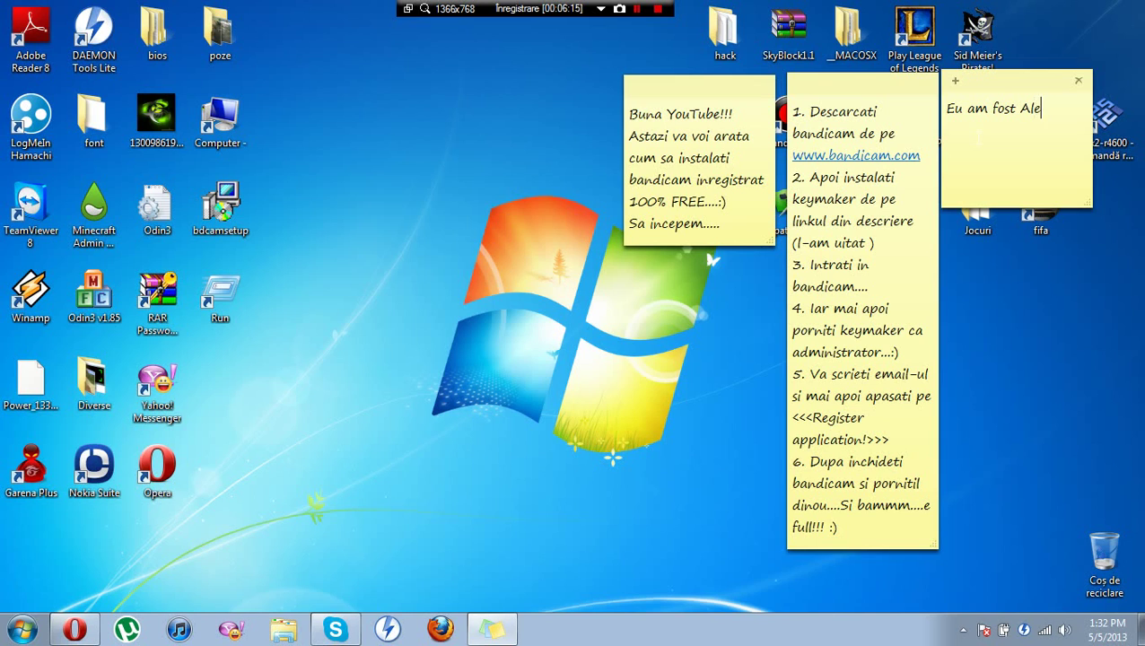
{"action": "type", "text": "x12312333"}
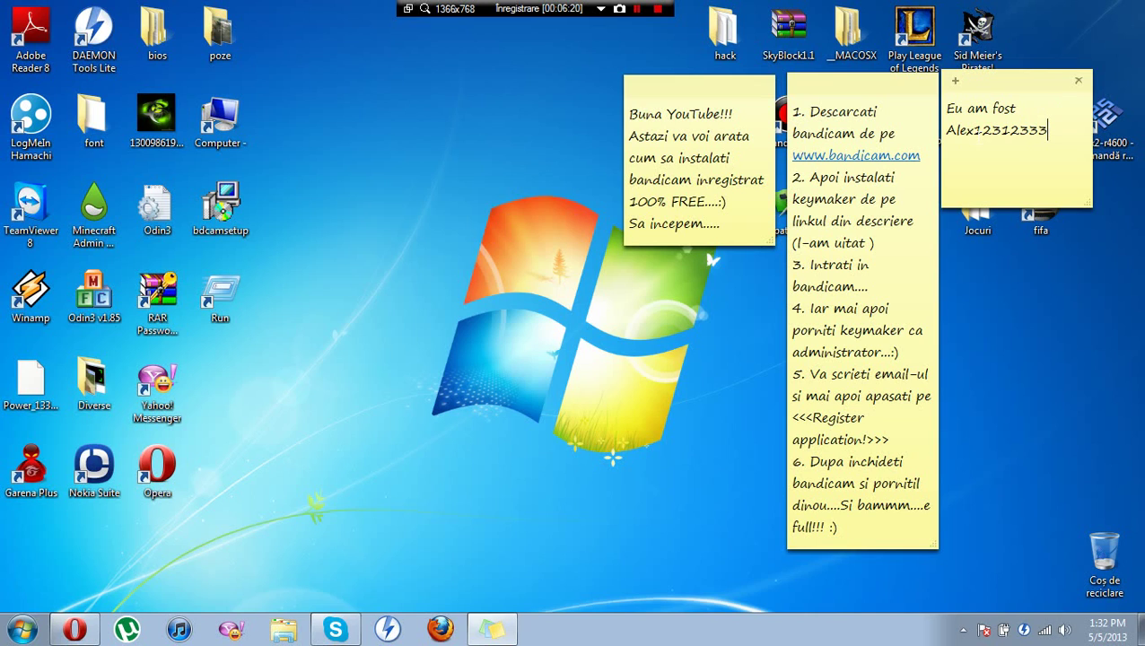
{"action": "type", "text": " si pana D"}
{"action": "type", "text": "a"}
{"action": "type", "text": "Ra"}
{"action": "key", "text": "BackSpace"}
{"action": "key", "text": "BackSpace"}
{"action": "type", "text": "T!"}
{"action": "key", "text": "BackSpace"}
{"action": "key", "text": "BackSpace"}
{"action": "type", "text": "Ta viitoar"}
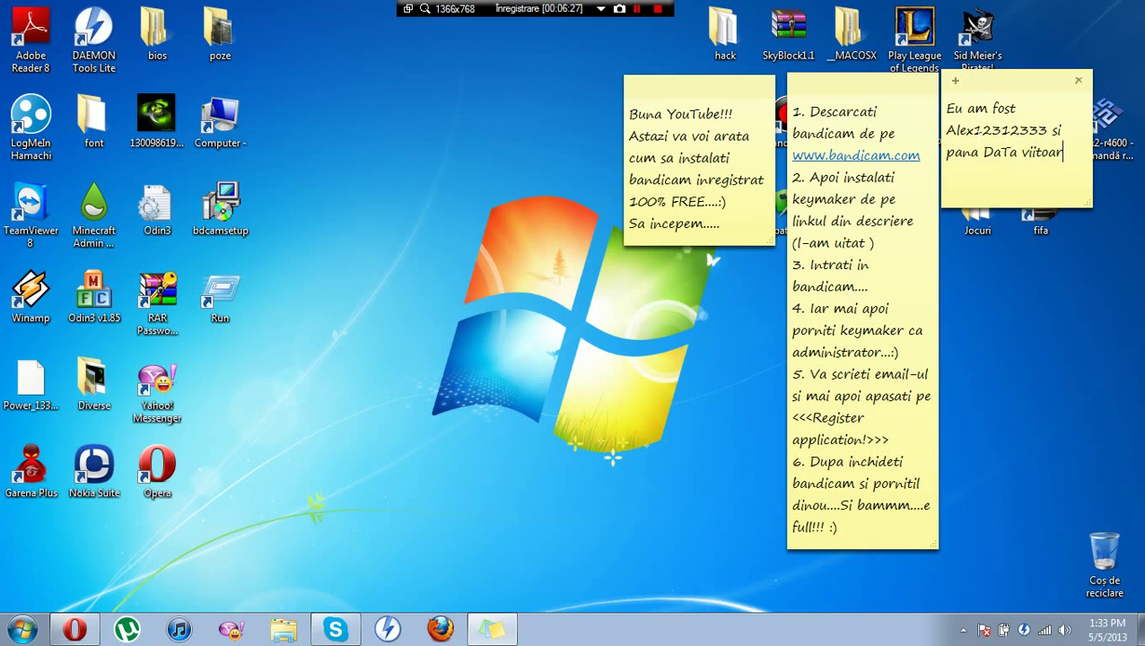
{"action": "type", "text": "e SaLuT!!"}
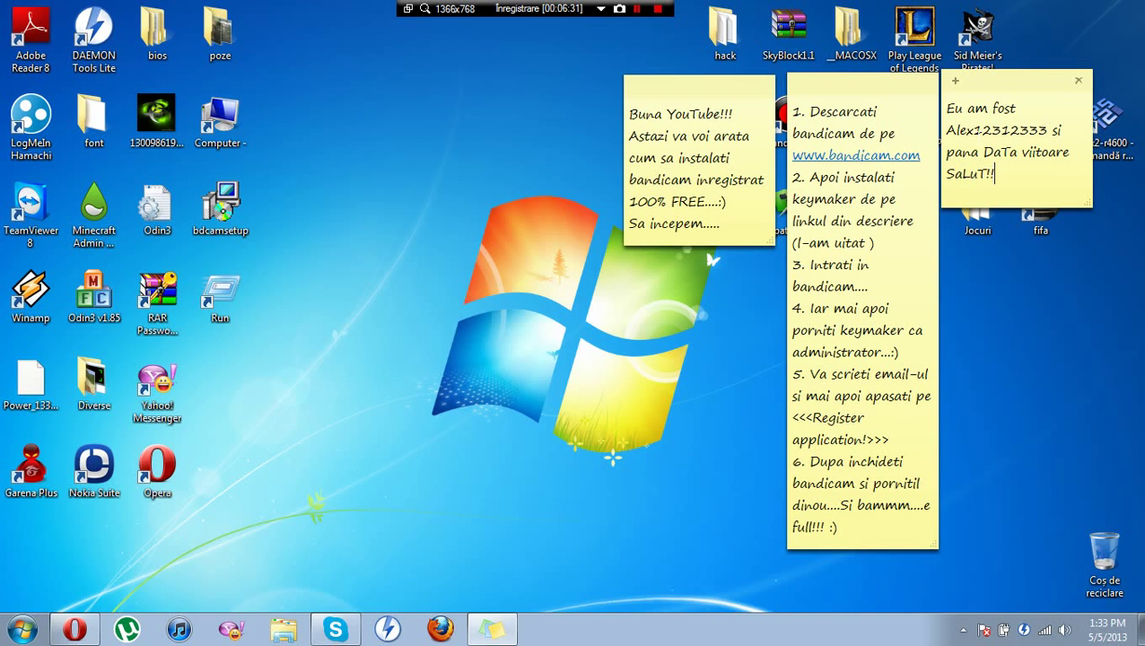